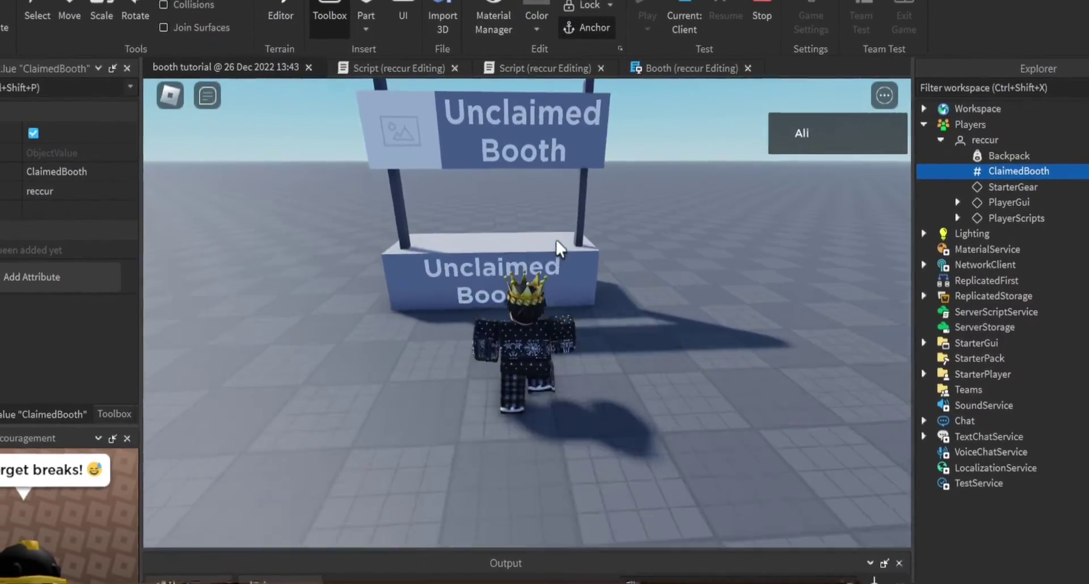
Step: Claim the unclaimed booth in the running playtest and walk the character around it to view its signs
{"action": "key", "text": "e"}
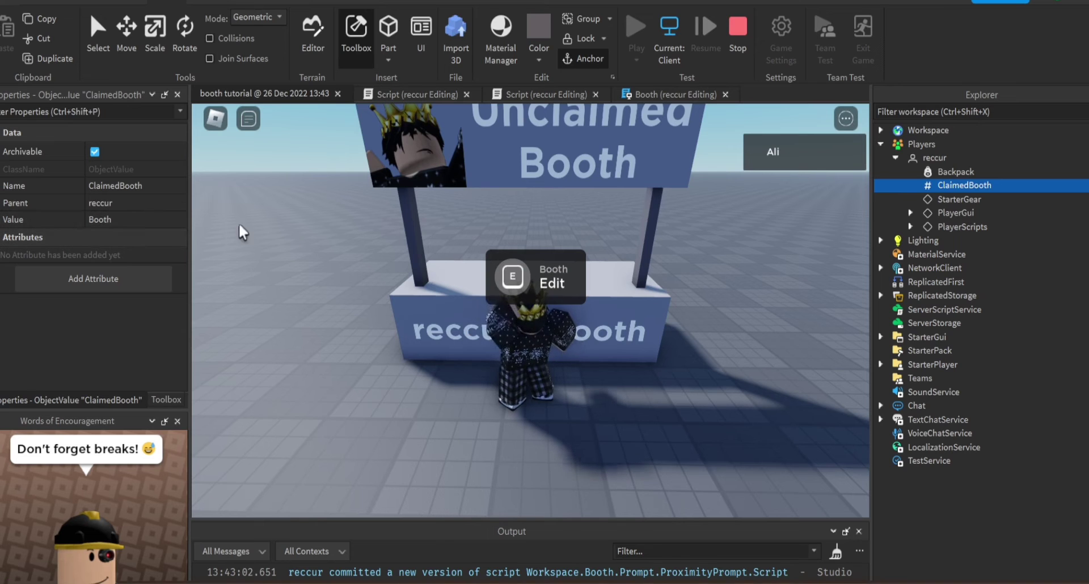
{"action": "key", "text": "s"}
{"action": "key", "text": "d"}
{"action": "key", "text": "w"}
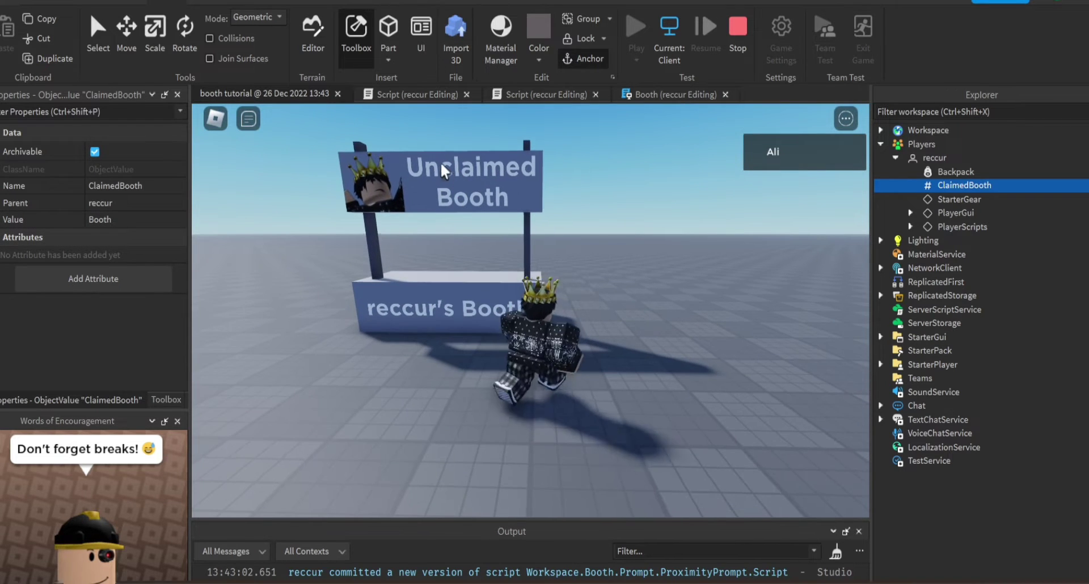
{"action": "key", "text": "w"}
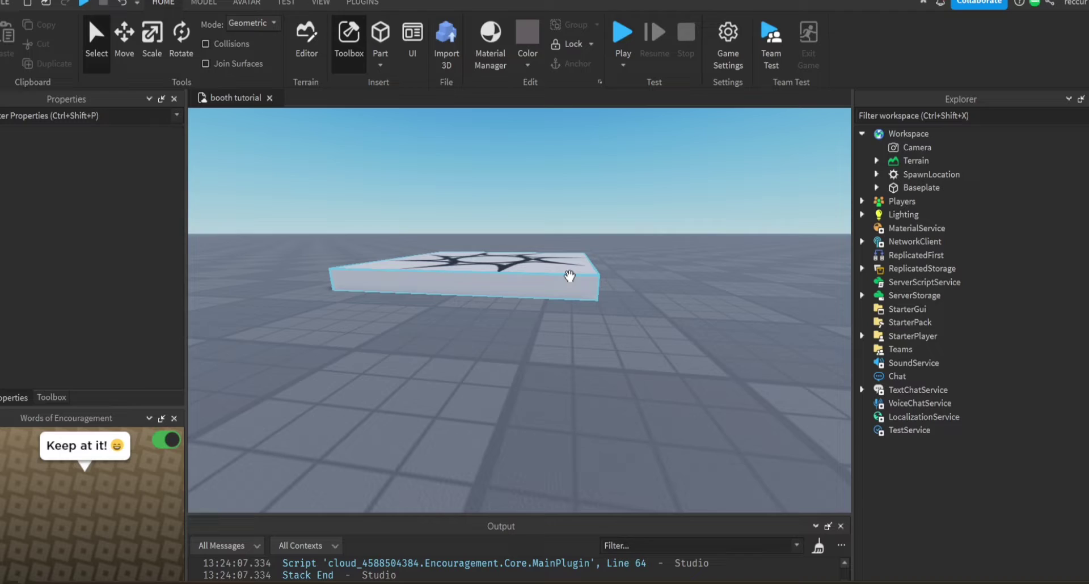
Step: Insert a block part on an empty area of the baseplate away from the spawn location
{"action": "right_click_drag", "start_coordinate": [570, 276], "coordinate": [598, 285]}
{"action": "key", "text": "w"}
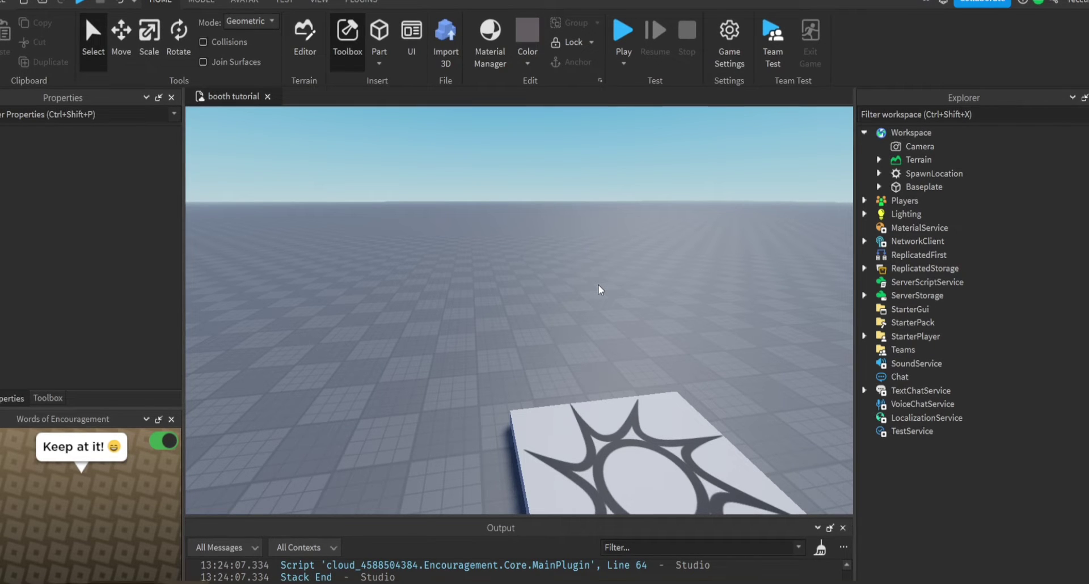
{"action": "right_click_drag", "start_coordinate": [658, 259], "coordinate": [620, 243]}
{"action": "right_click_drag", "start_coordinate": [655, 153], "coordinate": [656, 181]}
{"action": "key", "text": "s"}
{"action": "key", "text": "w"}
{"action": "key", "text": "w"}
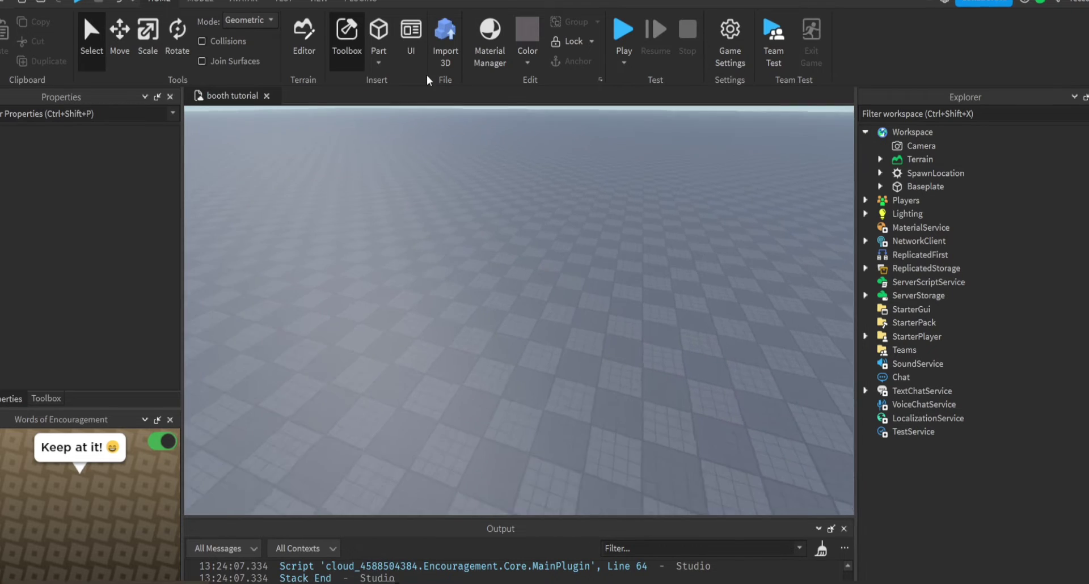
{"action": "left_click", "coordinate": [374, 32]}
{"action": "key", "text": "f"}
{"action": "scroll", "coordinate": [497, 105], "scroll_direction": "down", "scroll_amount": 5}
Step: Scale the part symmetrically to about 15 studs long and widen its depth to form a flat slab
{"action": "key", "text": "ctrl+3"}
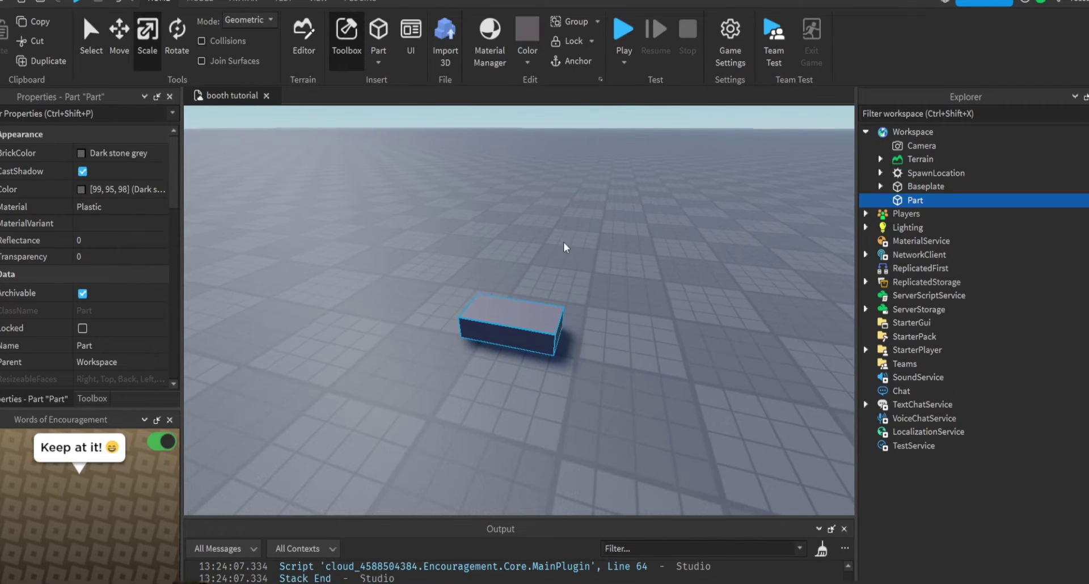
{"action": "left_click_drag", "start_coordinate": [584, 332], "coordinate": [732, 363], "text": "ctrl"}
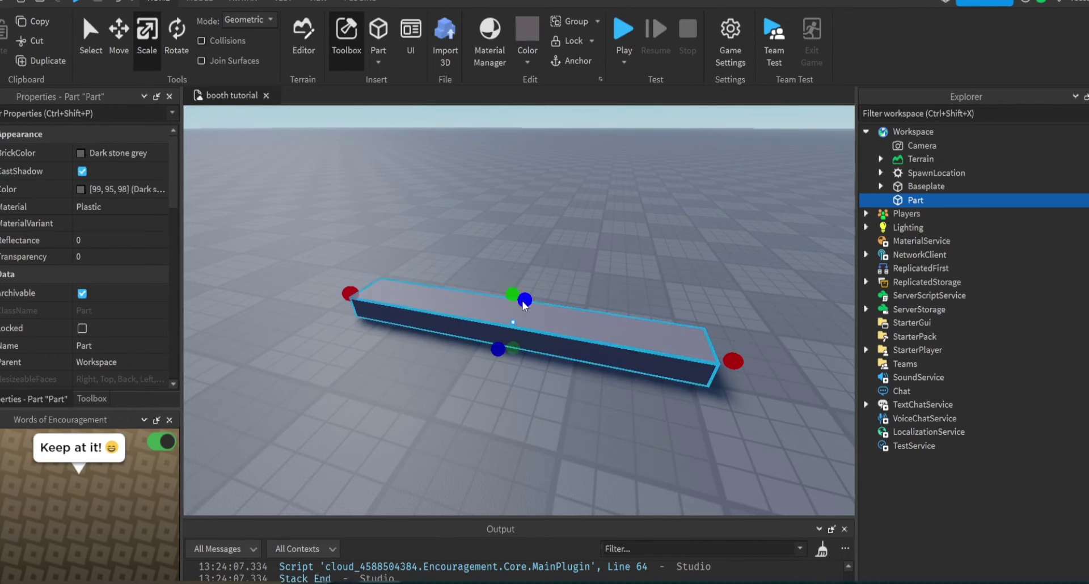
{"action": "left_click_drag", "start_coordinate": [522, 305], "coordinate": [537, 255]}
{"action": "key", "text": "d"}
{"action": "right_click_drag", "start_coordinate": [556, 176], "coordinate": [557, 164]}
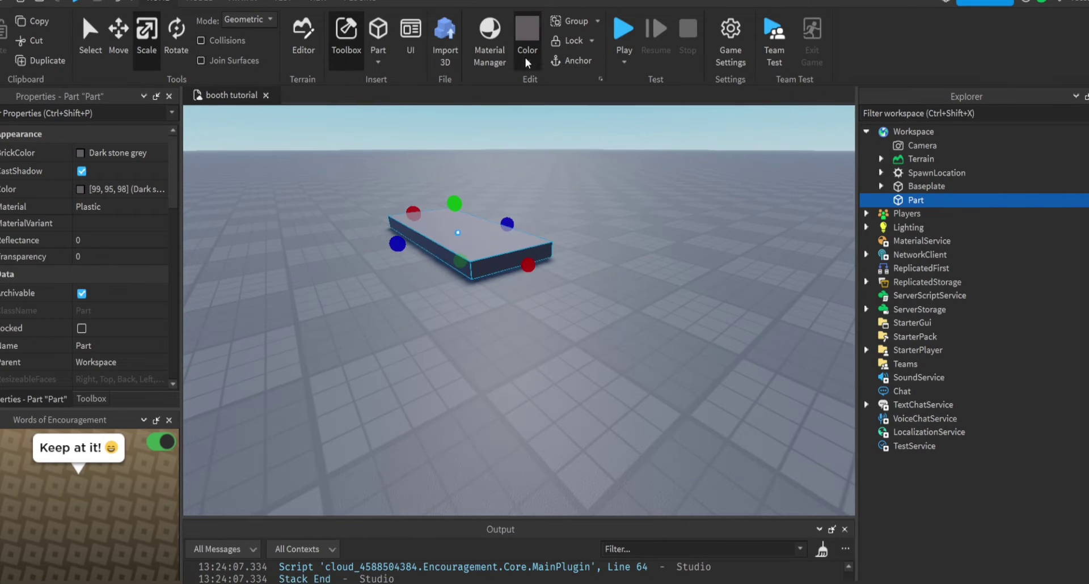
Step: Color the slab Medium stone grey
{"action": "left_click", "coordinate": [527, 63]}
{"action": "left_click", "coordinate": [560, 326]}
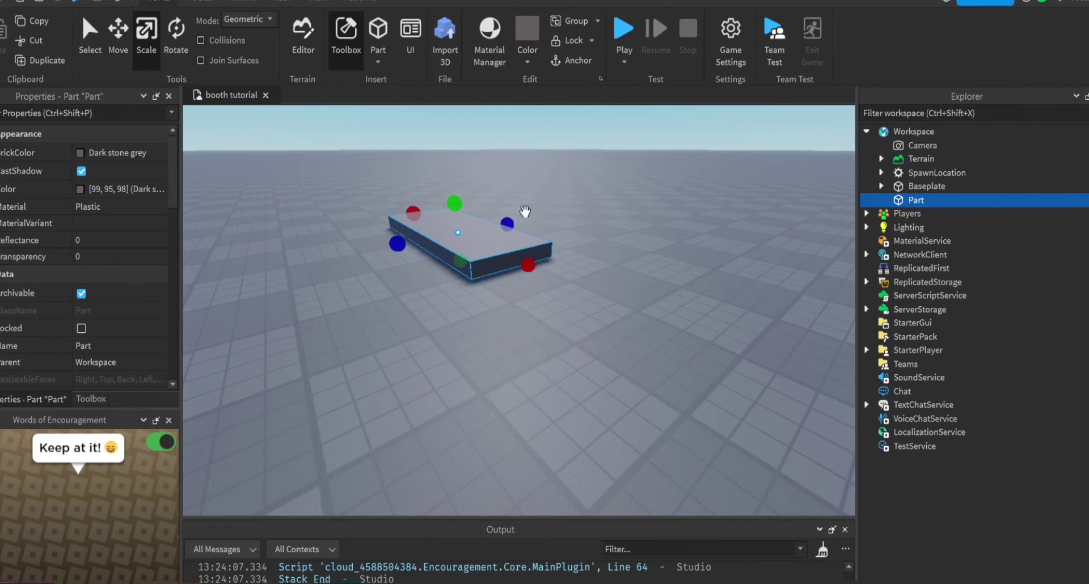
{"action": "left_click", "coordinate": [522, 63]}
{"action": "left_click", "coordinate": [585, 332]}
Step: Scale the slab upward into a counter block about 4 studs high
{"action": "key", "text": "a"}
{"action": "right_click_drag", "start_coordinate": [600, 206], "coordinate": [635, 199]}
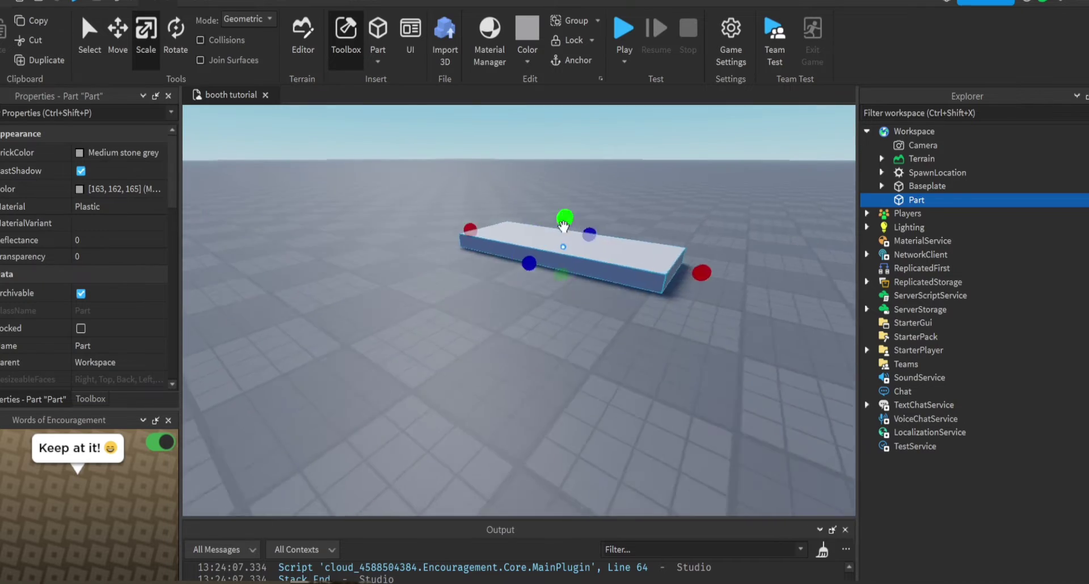
{"action": "key", "text": "w"}
{"action": "key", "text": "a"}
{"action": "key", "text": "e"}
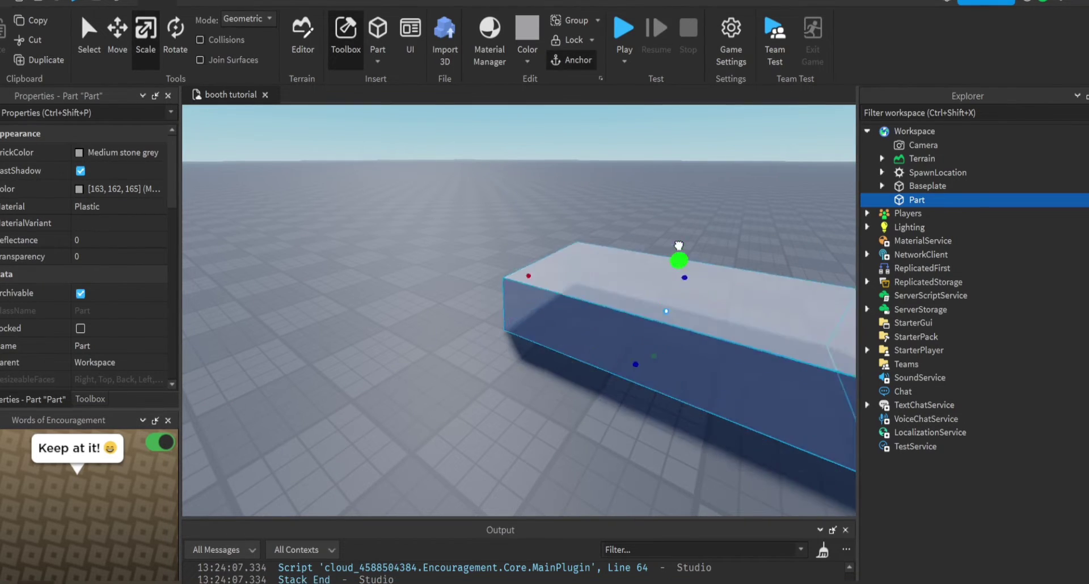
{"action": "left_click_drag", "start_coordinate": [678, 245], "coordinate": [639, 250]}
{"action": "key", "text": "s"}
{"action": "key", "text": "a"}
{"action": "right_click_drag", "start_coordinate": [639, 249], "coordinate": [637, 253]}
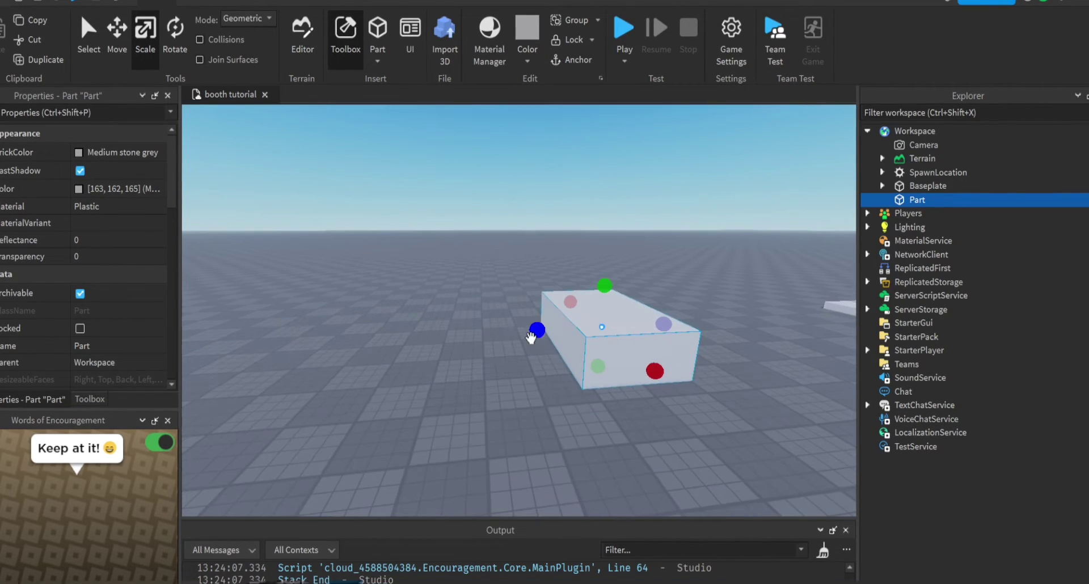
Step: Adjust the front and back faces of the counter block to a depth of about 6.35 studs
{"action": "left_click_drag", "start_coordinate": [550, 338], "coordinate": [552, 336]}
{"action": "key", "text": "d"}
{"action": "key", "text": "w"}
{"action": "right_click_drag", "start_coordinate": [556, 295], "coordinate": [539, 347]}
{"action": "key", "text": "a"}
{"action": "key", "text": "s"}
{"action": "key", "text": "a"}
{"action": "key", "text": "d"}
{"action": "key", "text": "w"}
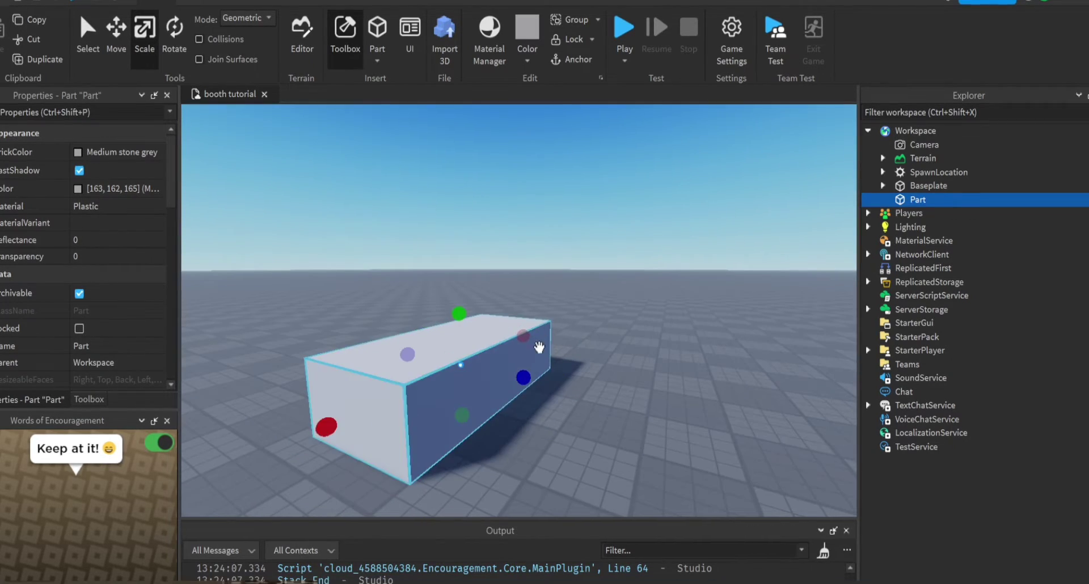
{"action": "left_click_drag", "start_coordinate": [524, 380], "coordinate": [515, 369]}
{"action": "key", "text": "w"}
{"action": "key", "text": "d"}
{"action": "right_click_drag", "start_coordinate": [515, 369], "coordinate": [513, 305]}
Step: Enable the Anchored property of the counter block
{"action": "scroll", "coordinate": [514, 305], "scroll_direction": "down", "scroll_amount": 3}
{"action": "scroll", "coordinate": [80, 266], "scroll_direction": "down", "scroll_amount": 8}
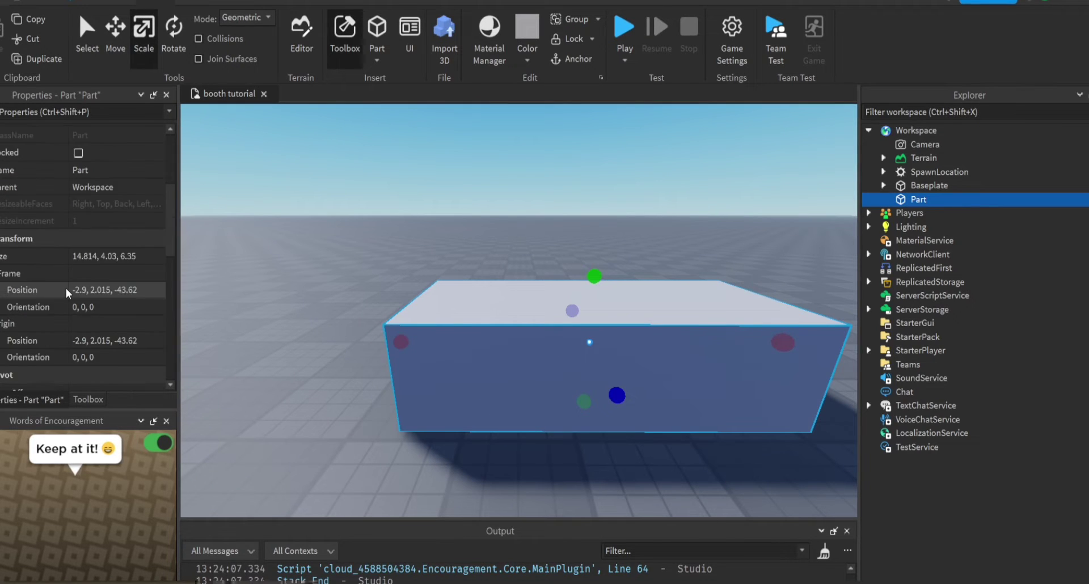
{"action": "scroll", "coordinate": [79, 271], "scroll_direction": "down", "scroll_amount": 2}
{"action": "left_click", "coordinate": [79, 255]}
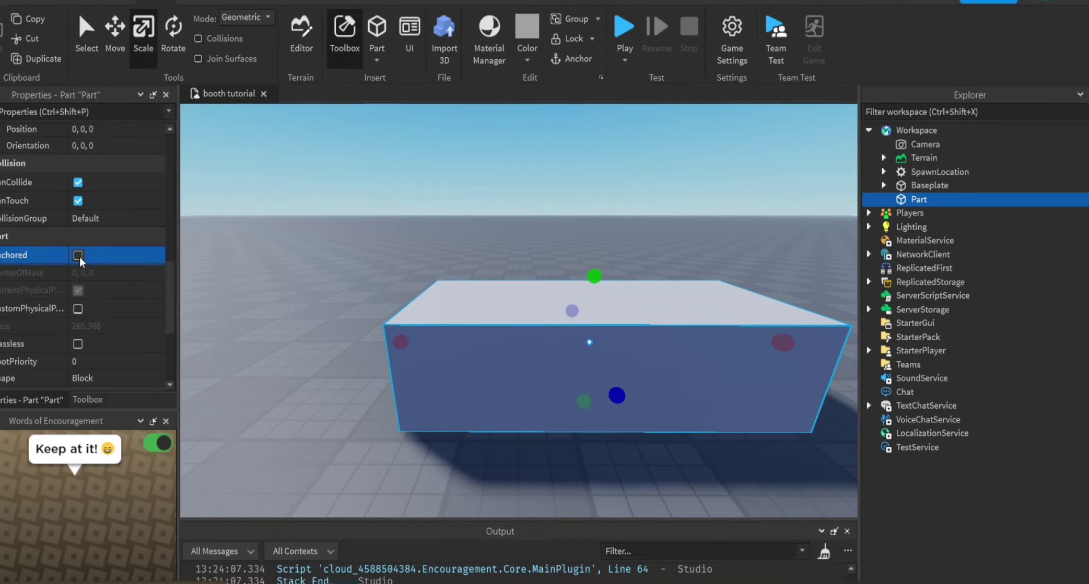
Step: Duplicate the counter block and shrink the copy's length and depth to a small piece near one front corner
{"action": "right_click_drag", "start_coordinate": [340, 247], "coordinate": [433, 247]}
{"action": "key", "text": "a"}
{"action": "key", "text": "d"}
{"action": "right_click_drag", "start_coordinate": [709, 242], "coordinate": [652, 343]}
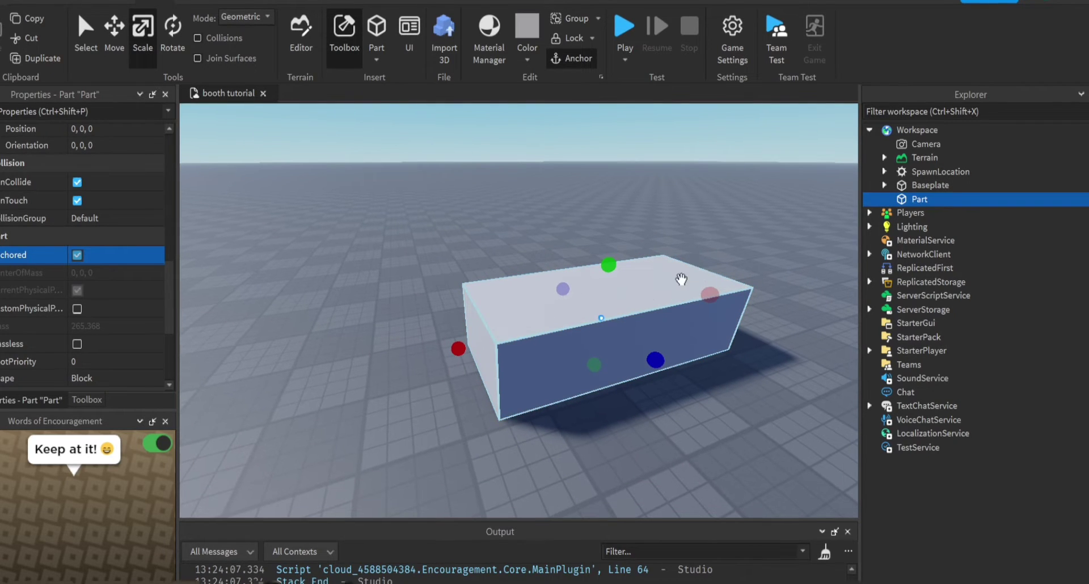
{"action": "key", "text": "ctrl+d"}
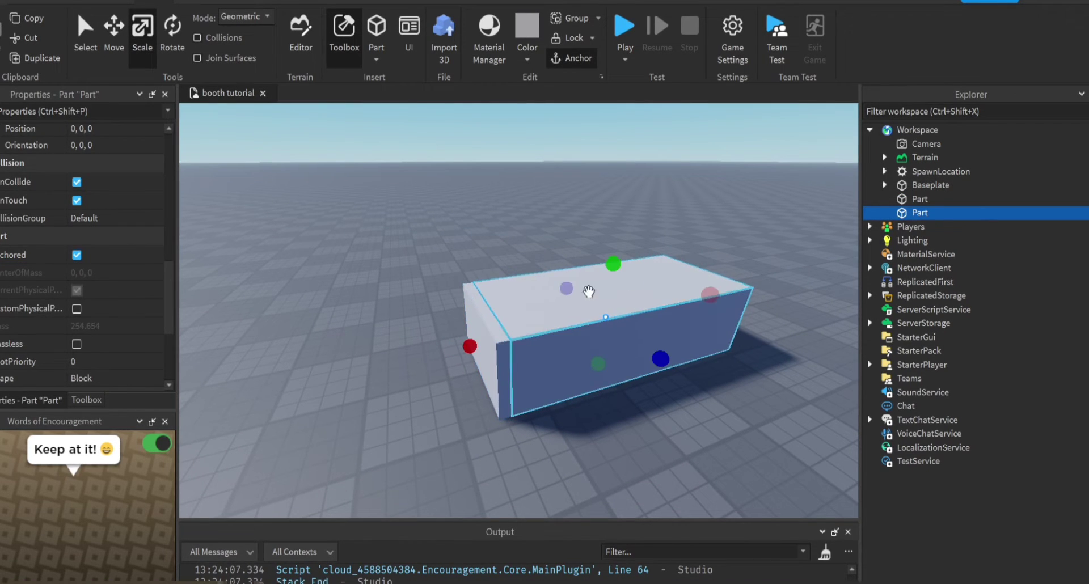
{"action": "left_click_drag", "start_coordinate": [717, 301], "coordinate": [584, 309]}
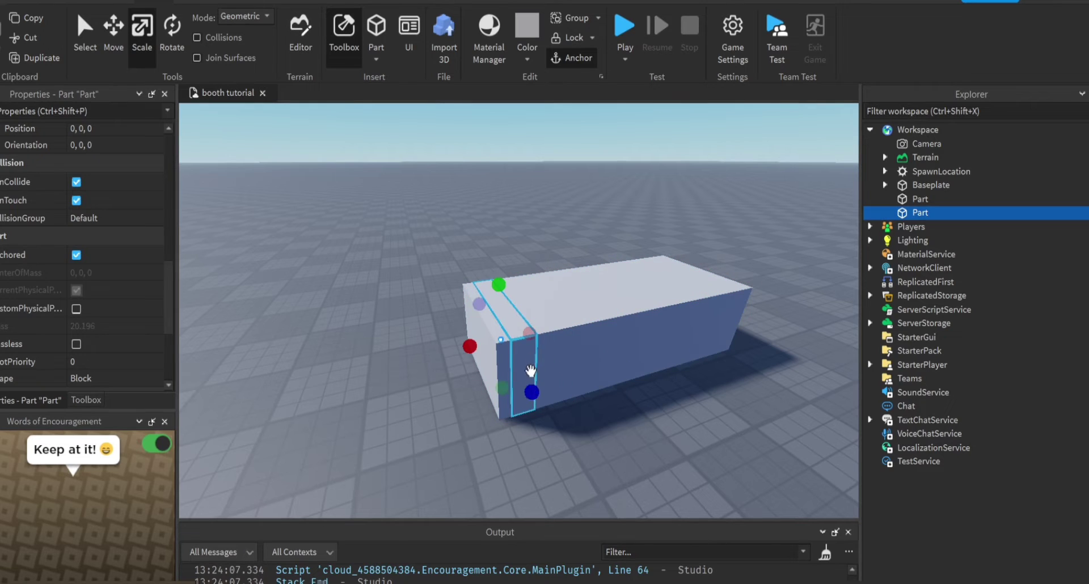
{"action": "left_click_drag", "start_coordinate": [481, 305], "coordinate": [499, 341]}
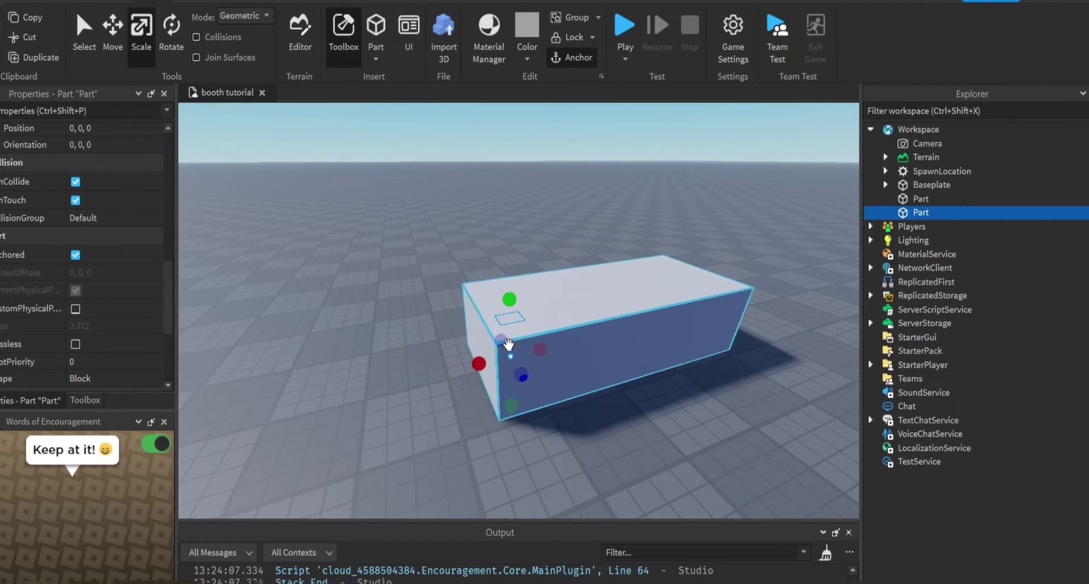
Step: Scale the small copy upward into a tall post rising from the counter block
{"action": "scroll", "coordinate": [519, 255], "scroll_direction": "down", "scroll_amount": 3}
{"action": "left_click_drag", "start_coordinate": [509, 292], "coordinate": [522, 153]}
{"action": "scroll", "coordinate": [556, 221], "scroll_direction": "up", "scroll_amount": 3}
{"action": "right_click_drag", "start_coordinate": [557, 221], "coordinate": [554, 214]}
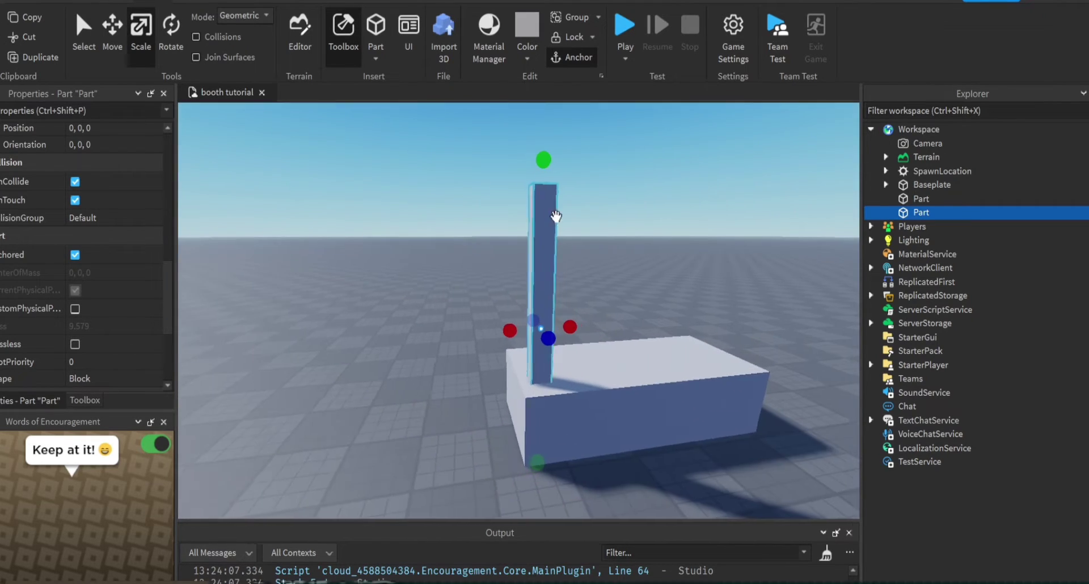
Step: Narrow the post symmetrically along the booth's length to make it slimmer
{"action": "scroll", "coordinate": [554, 239], "scroll_direction": "down", "scroll_amount": 2}
{"action": "left_click_drag", "start_coordinate": [558, 326], "coordinate": [551, 322], "text": "ctrl"}
{"action": "scroll", "coordinate": [553, 304], "scroll_direction": "up", "scroll_amount": 3}
{"action": "right_click_drag", "start_coordinate": [553, 303], "coordinate": [553, 267]}
{"action": "key", "text": "d"}
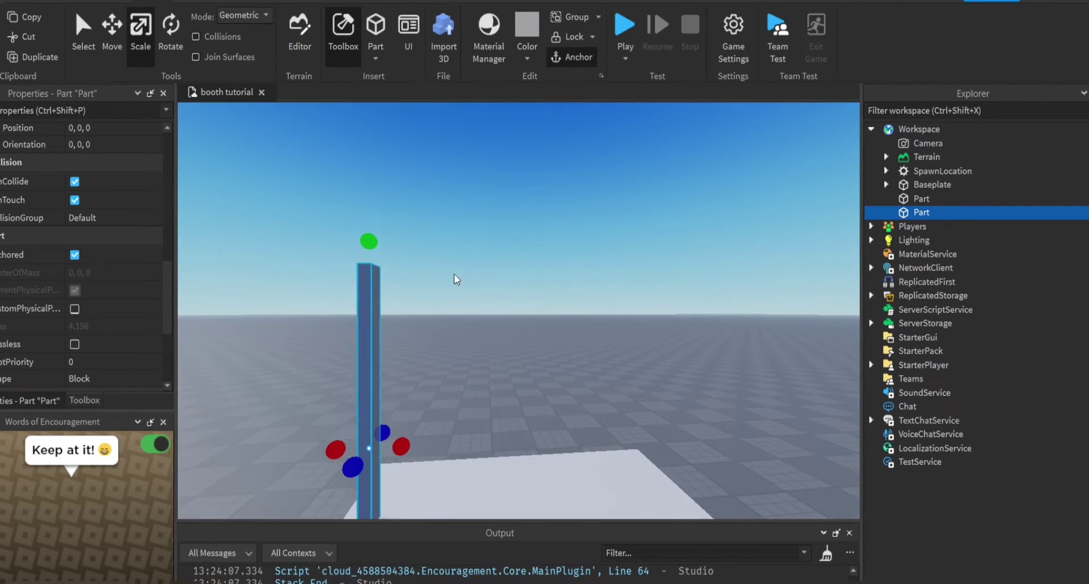
{"action": "key", "text": "a"}
{"action": "scroll", "coordinate": [406, 244], "scroll_direction": "down", "scroll_amount": 2}
{"action": "right_click_drag", "start_coordinate": [405, 243], "coordinate": [415, 248]}
{"action": "key", "text": "a"}
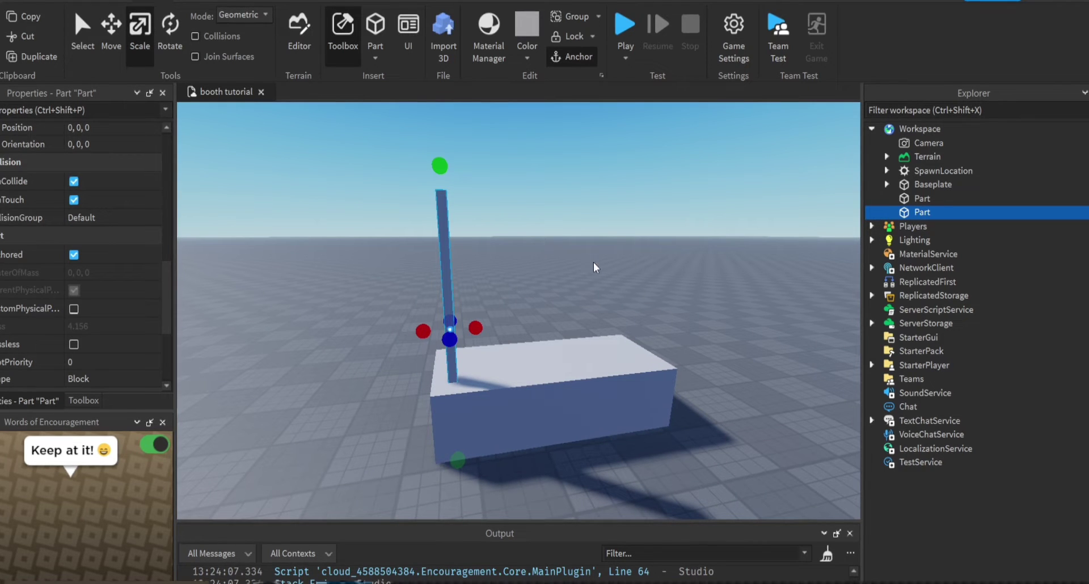
Step: Duplicate the slim post and move the copy along the counter to its opposite end
{"action": "key", "text": "ctrl+d"}
{"action": "key", "text": "ctrl+2"}
{"action": "scroll", "coordinate": [580, 333], "scroll_direction": "down", "scroll_amount": 2}
{"action": "left_click_drag", "start_coordinate": [497, 326], "coordinate": [651, 329]}
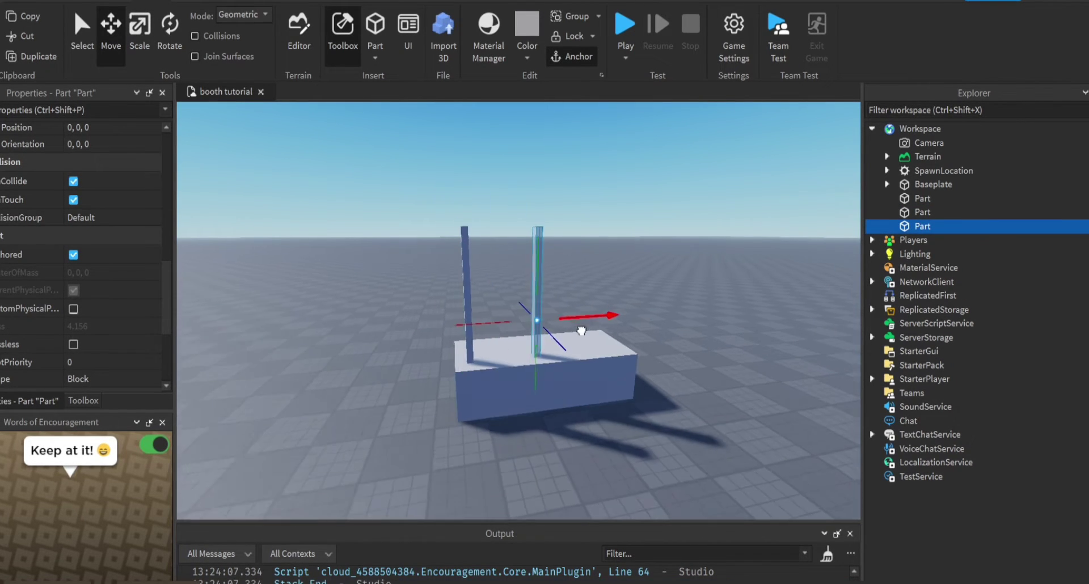
{"action": "right_click_drag", "start_coordinate": [648, 321], "coordinate": [405, 207]}
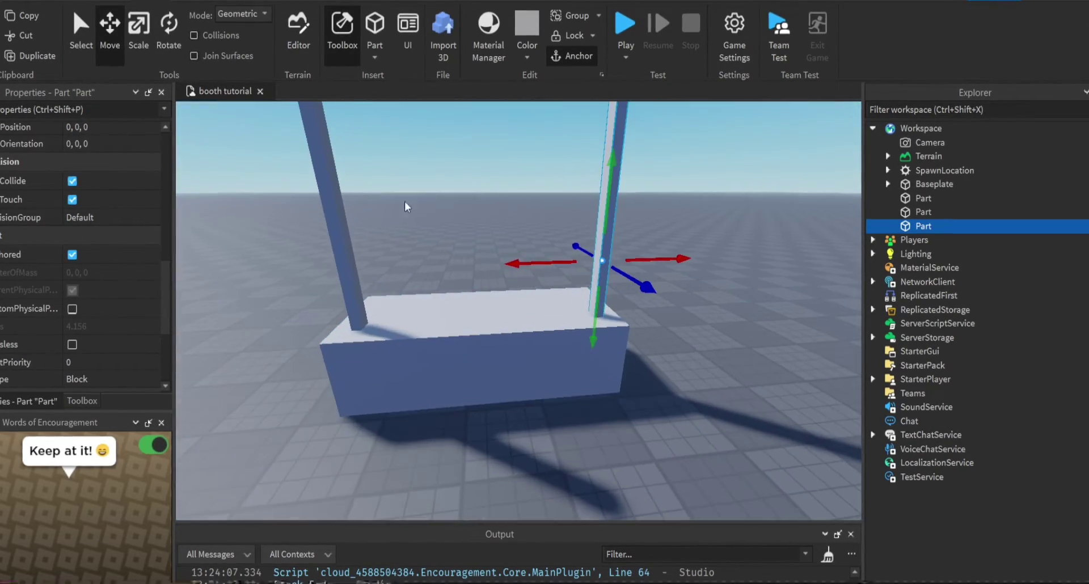
Step: Color both posts dark grey
{"action": "left_click", "coordinate": [328, 203], "text": "ctrl"}
{"action": "left_click", "coordinate": [537, 56]}
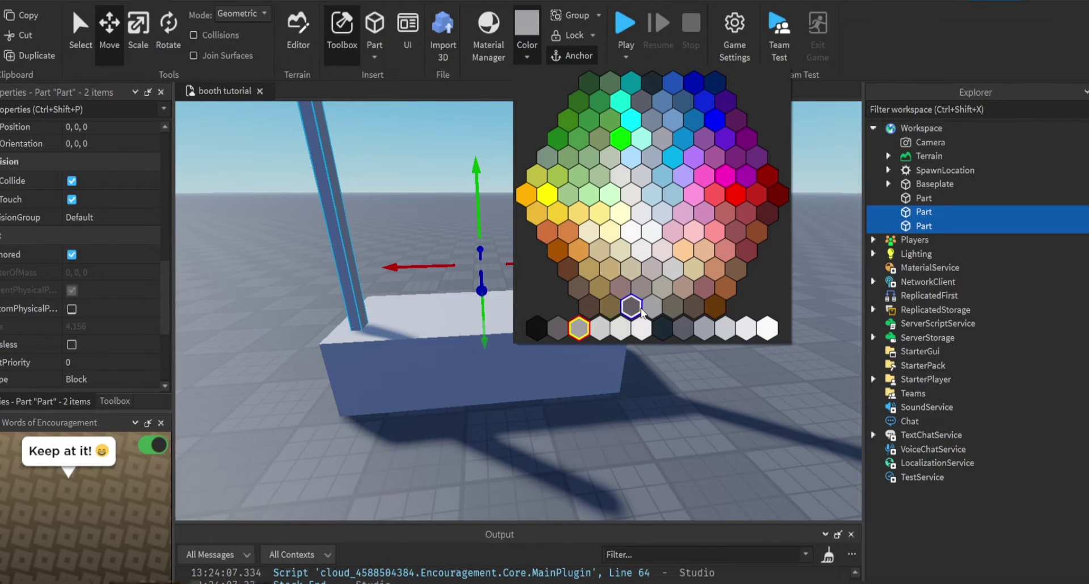
{"action": "left_click", "coordinate": [564, 326]}
Step: Duplicate the counter block and raise the copy to the upper part of the two posts
{"action": "right_click_drag", "start_coordinate": [559, 299], "coordinate": [558, 284]}
{"action": "key", "text": "w"}
{"action": "key", "text": "a"}
{"action": "key", "text": "a"}
{"action": "key", "text": "d"}
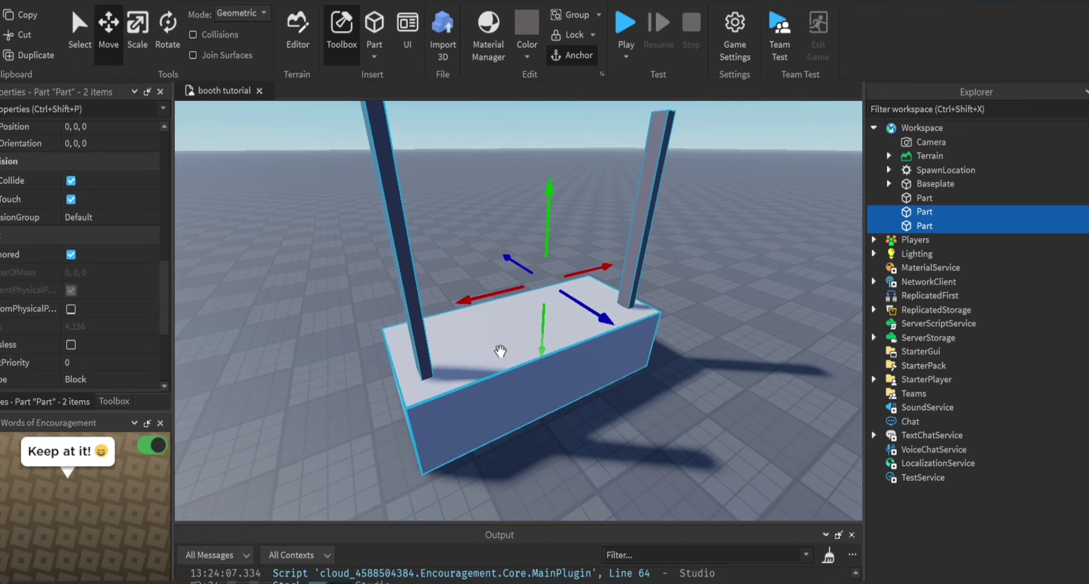
{"action": "left_click", "coordinate": [500, 353]}
{"action": "key", "text": "ctrl+d"}
{"action": "scroll", "coordinate": [532, 233], "scroll_direction": "down", "scroll_amount": 3}
{"action": "left_click_drag", "start_coordinate": [529, 292], "coordinate": [543, 169]}
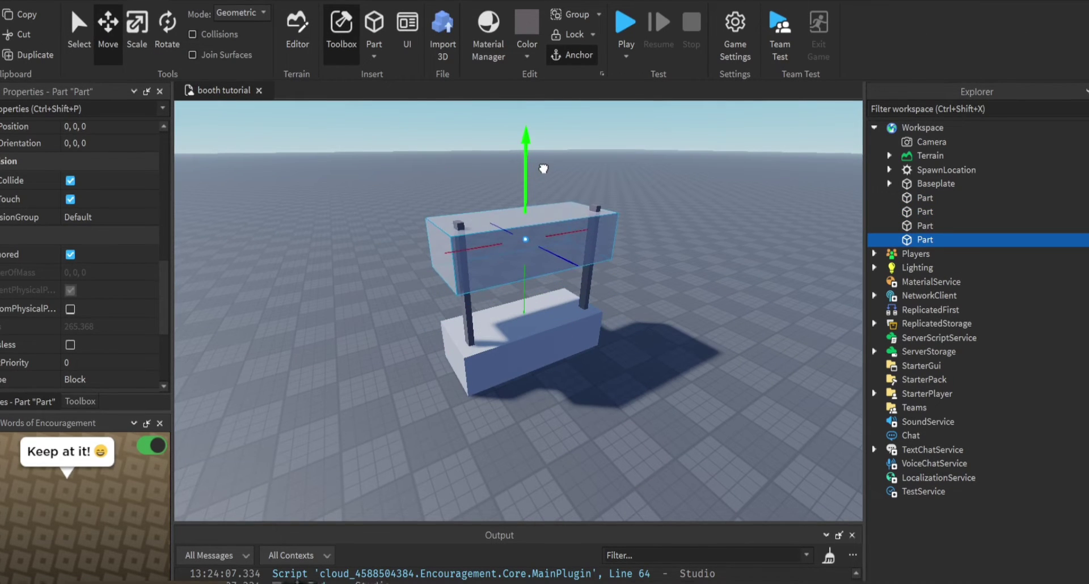
Step: Scale down the depth of the raised block to turn it into a thin sign board around the posts
{"action": "key", "text": "ctrl+3"}
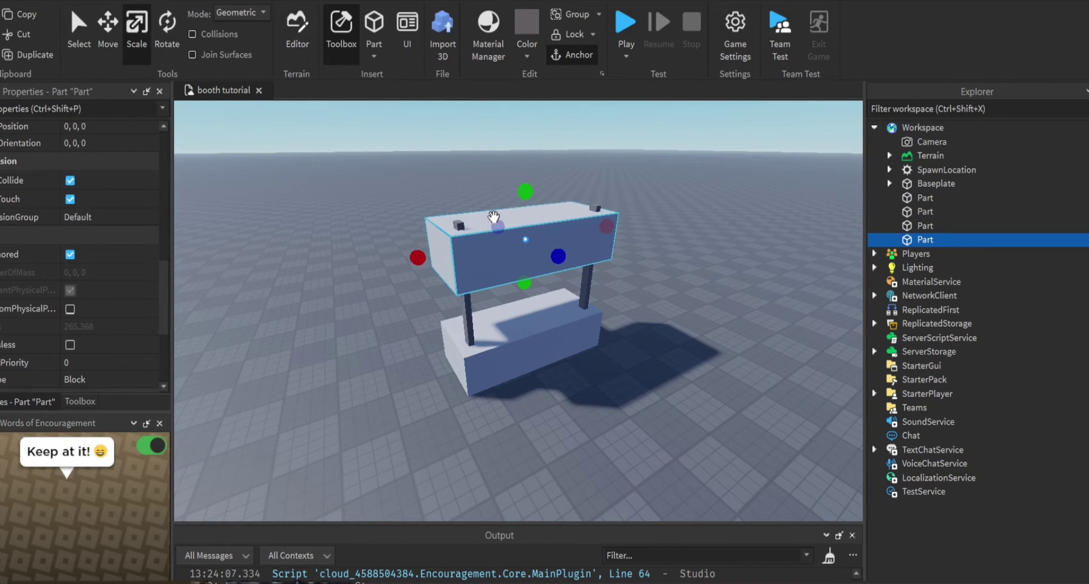
{"action": "left_click_drag", "start_coordinate": [494, 226], "coordinate": [514, 243]}
{"action": "right_click_drag", "start_coordinate": [535, 223], "coordinate": [493, 226]}
{"action": "key", "text": "w"}
{"action": "left_click_drag", "start_coordinate": [470, 230], "coordinate": [460, 231]}
{"action": "key", "text": "a"}
{"action": "right_click_drag", "start_coordinate": [493, 224], "coordinate": [426, 220]}
Step: Adjust the sign board's vertical position so that it sits slightly below the tops of the posts
{"action": "key", "text": "ctrl+2"}
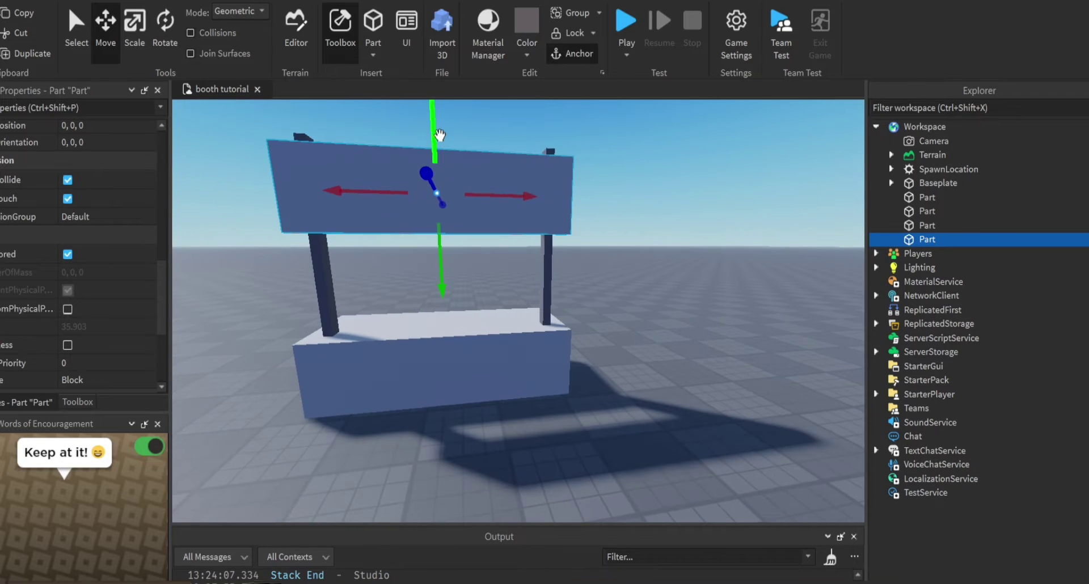
{"action": "left_click_drag", "start_coordinate": [440, 135], "coordinate": [440, 149]}
{"action": "right_click_drag", "start_coordinate": [440, 149], "coordinate": [492, 185]}
{"action": "scroll", "coordinate": [492, 185], "scroll_direction": "down", "scroll_amount": 3}
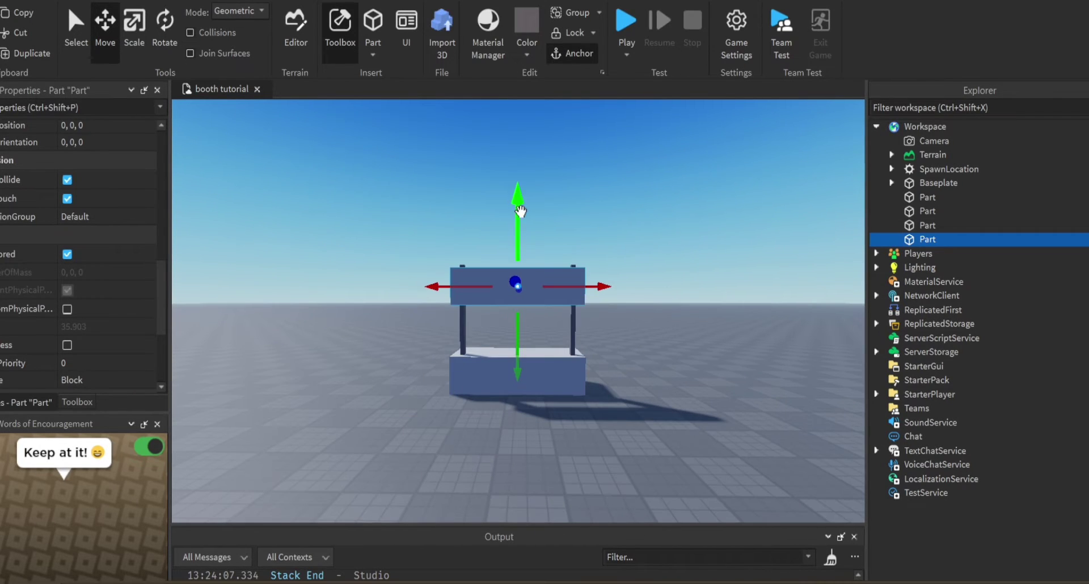
{"action": "left_click_drag", "start_coordinate": [521, 211], "coordinate": [521, 207]}
{"action": "key", "text": "a"}
{"action": "key", "text": "w"}
{"action": "right_click_drag", "start_coordinate": [592, 204], "coordinate": [592, 203]}
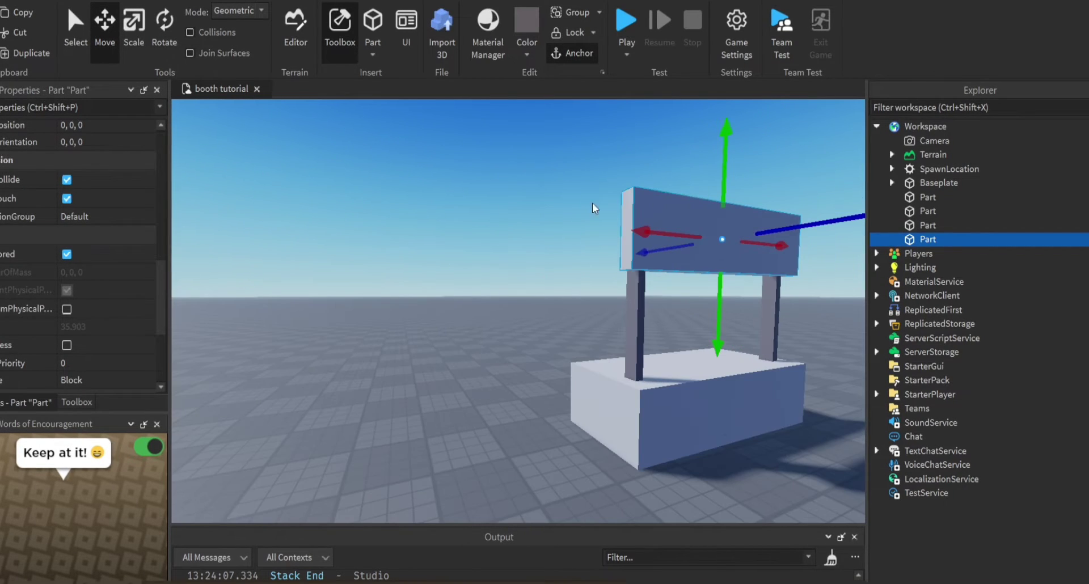
{"action": "left_click_drag", "start_coordinate": [724, 161], "coordinate": [725, 173]}
Step: Inspect the assembled counter, posts and sign board from several sides
{"action": "key", "text": "s"}
{"action": "key", "text": "d"}
{"action": "mouse_move", "coordinate": [637, 148]}
{"action": "right_mouse_down"}
{"action": "mouse_move", "coordinate": [619, 147]}
{"action": "mouse_move", "coordinate": [652, 161]}
{"action": "right_mouse_up"}
{"action": "key", "text": "w"}
{"action": "key", "text": "d"}
{"action": "left_click", "coordinate": [648, 153]}
{"action": "key", "text": "a"}
{"action": "key", "text": "w"}
{"action": "key", "text": "w"}
{"action": "key", "text": "s"}
{"action": "key", "text": "q"}
{"action": "key", "text": "w"}
{"action": "key", "text": "e"}
Step: Group the counter, both posts and the sign board into a model and name it Booth
{"action": "left_click", "coordinate": [526, 400]}
{"action": "scroll", "coordinate": [526, 400], "scroll_direction": "down", "scroll_amount": 3}
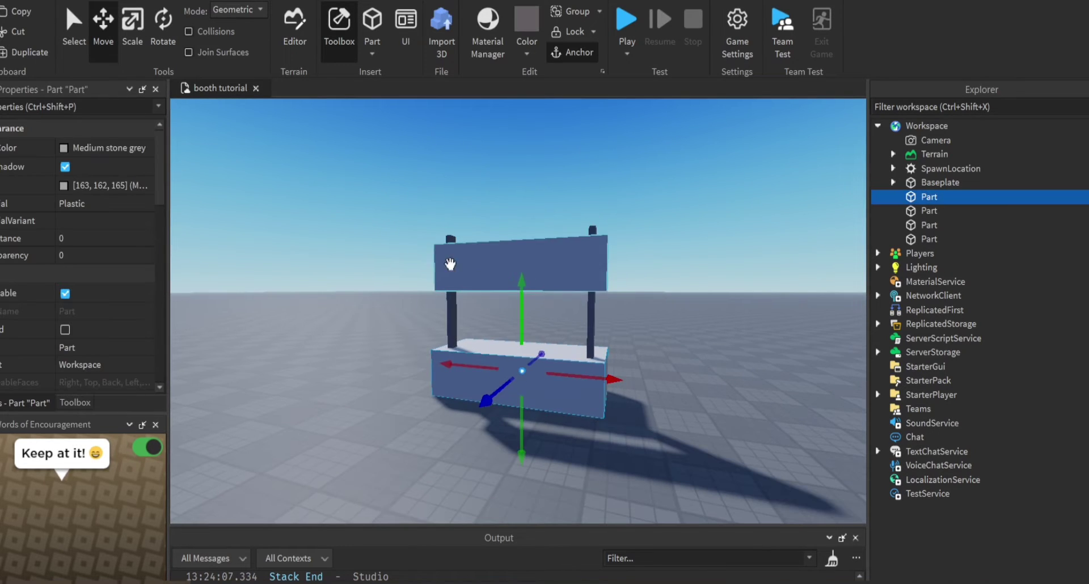
{"action": "left_click", "coordinate": [449, 263]}
{"action": "left_click_drag", "start_coordinate": [423, 247], "coordinate": [637, 444]}
{"action": "key", "text": "ctrl+g"}
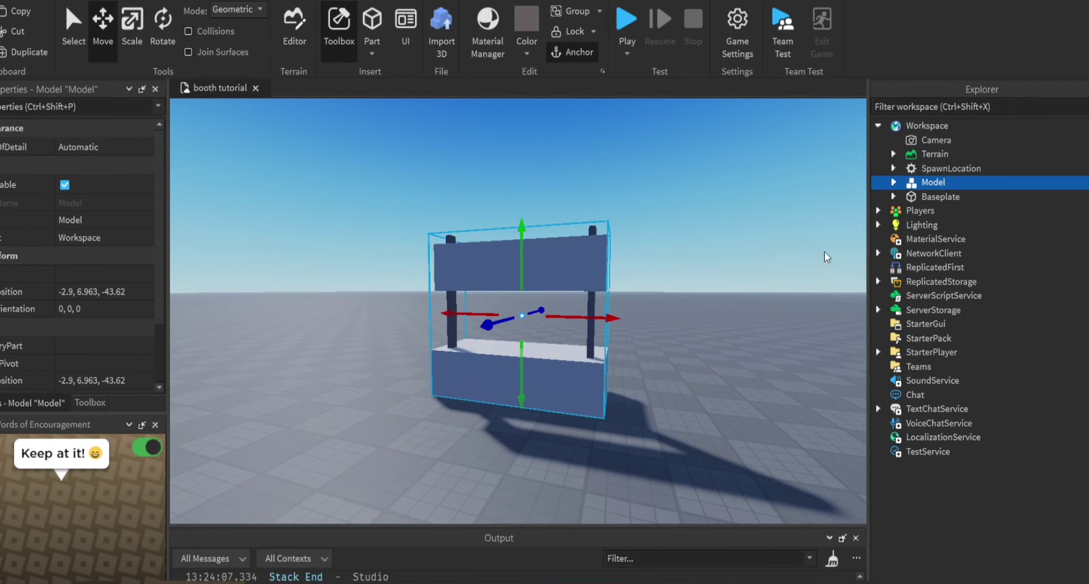
{"action": "double_click", "coordinate": [1009, 182]}
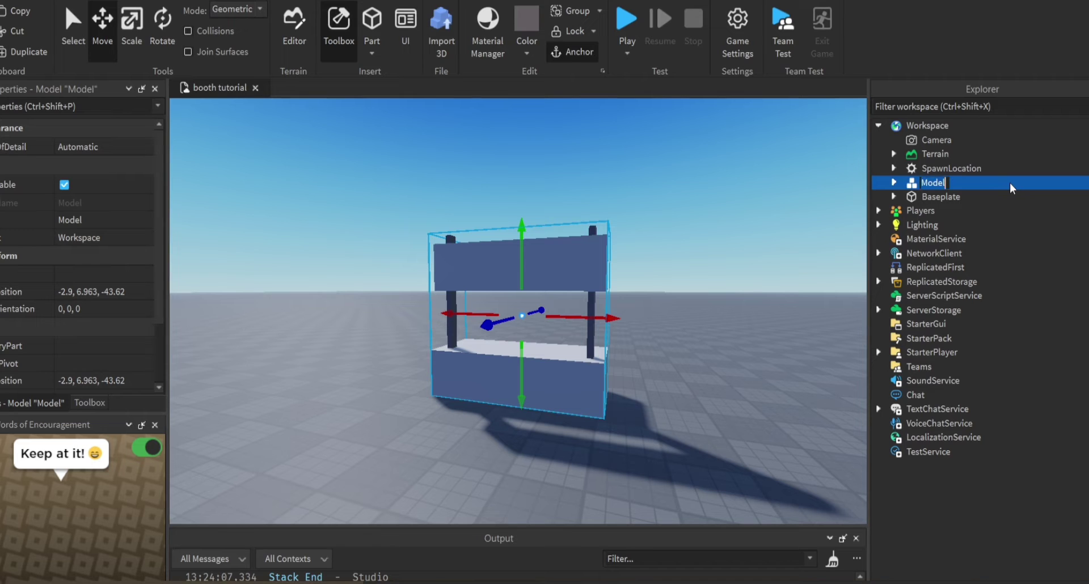
{"action": "type", "text": "Booth"}
{"action": "key", "text": "Return"}
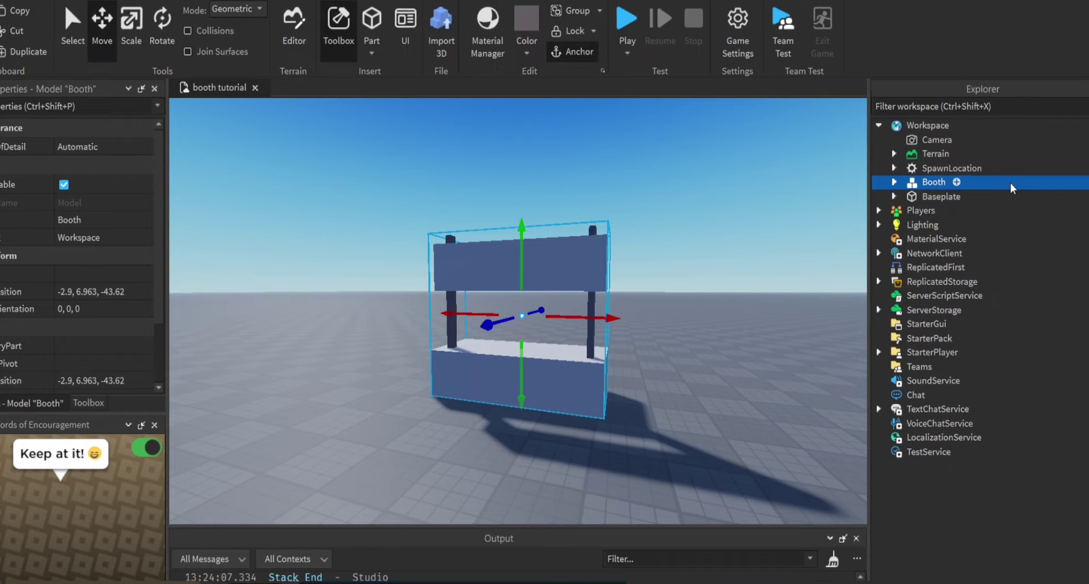
Step: Rename the counter part inside the Booth model as BottomPart
{"action": "left_click", "coordinate": [895, 182]}
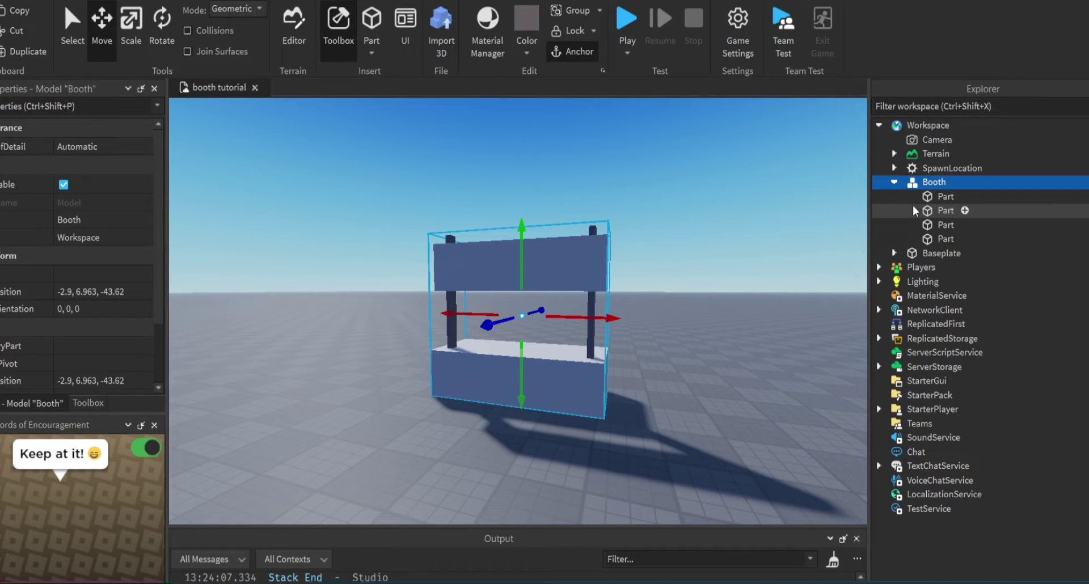
{"action": "left_click", "coordinate": [947, 194]}
{"action": "right_click_drag", "start_coordinate": [543, 283], "coordinate": [554, 291]}
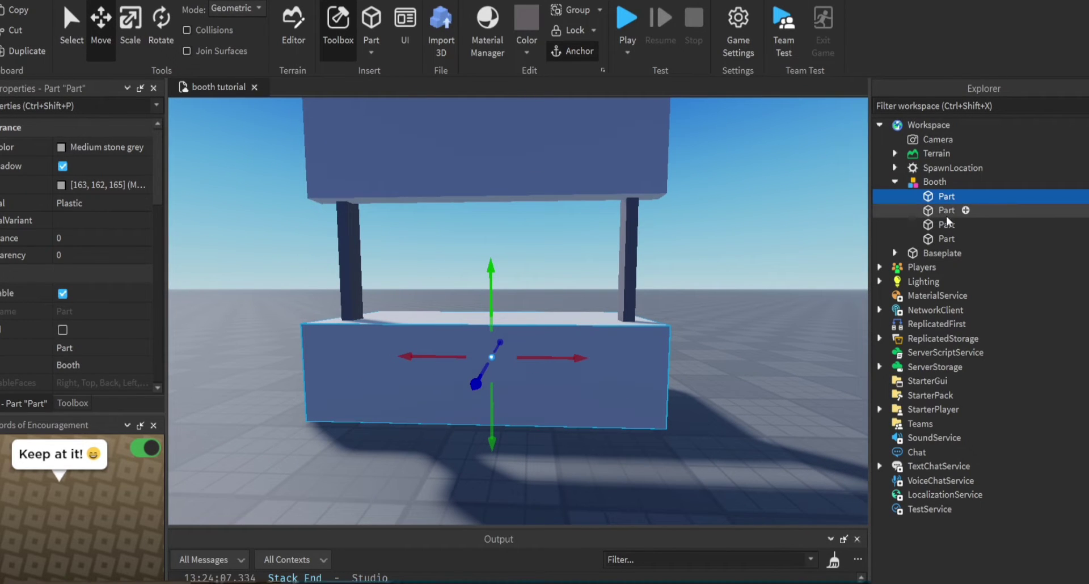
{"action": "double_click", "coordinate": [952, 197]}
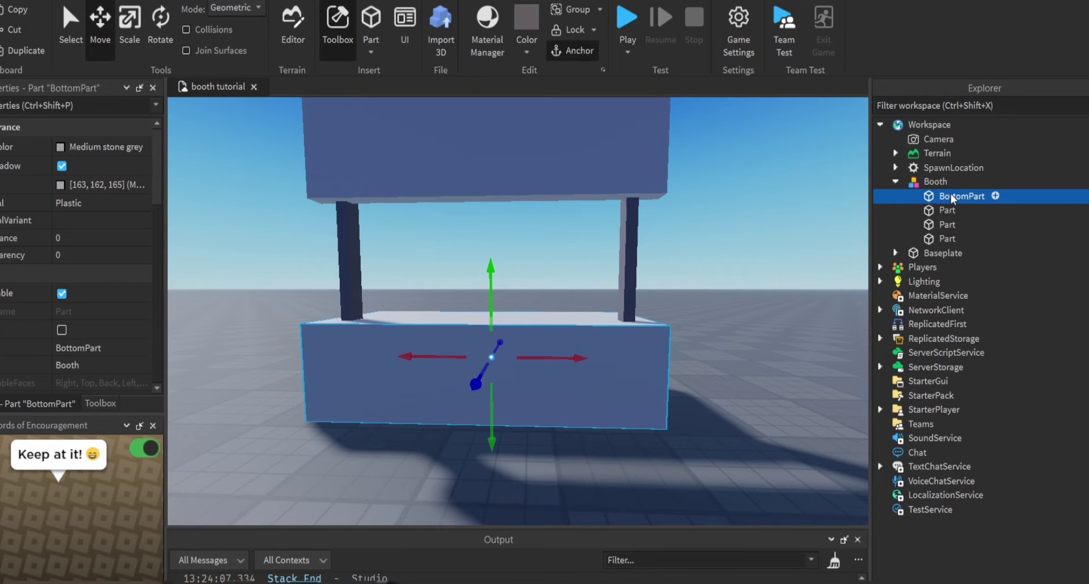
Step: Add a SurfaceGui to BottomPart and insert a TextLabel inside it
{"action": "left_click", "coordinate": [996, 196]}
{"action": "type", "text": "su"}
{"action": "left_click", "coordinate": [940, 233]}
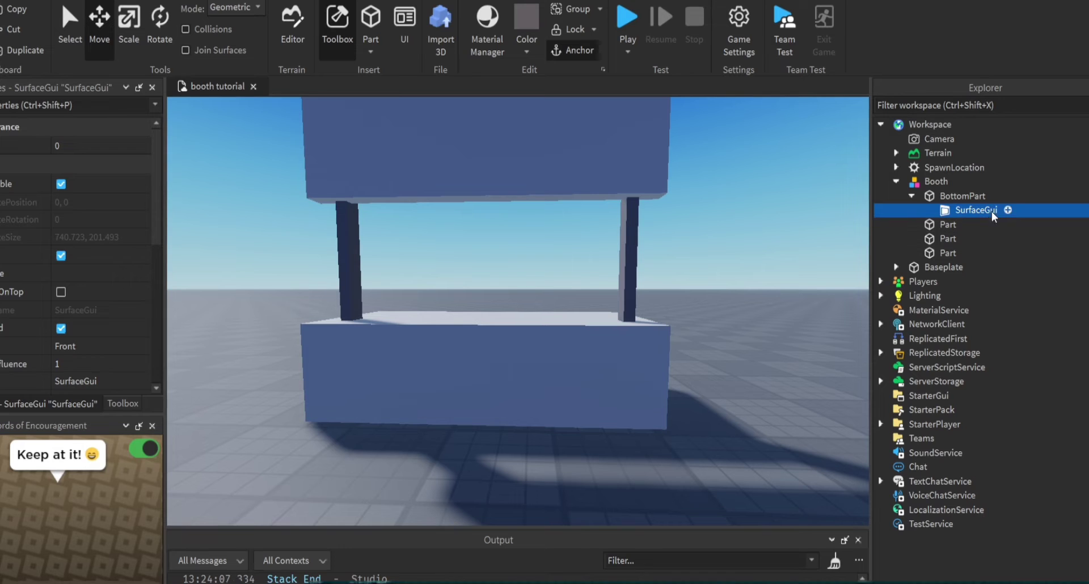
{"action": "left_click", "coordinate": [995, 210]}
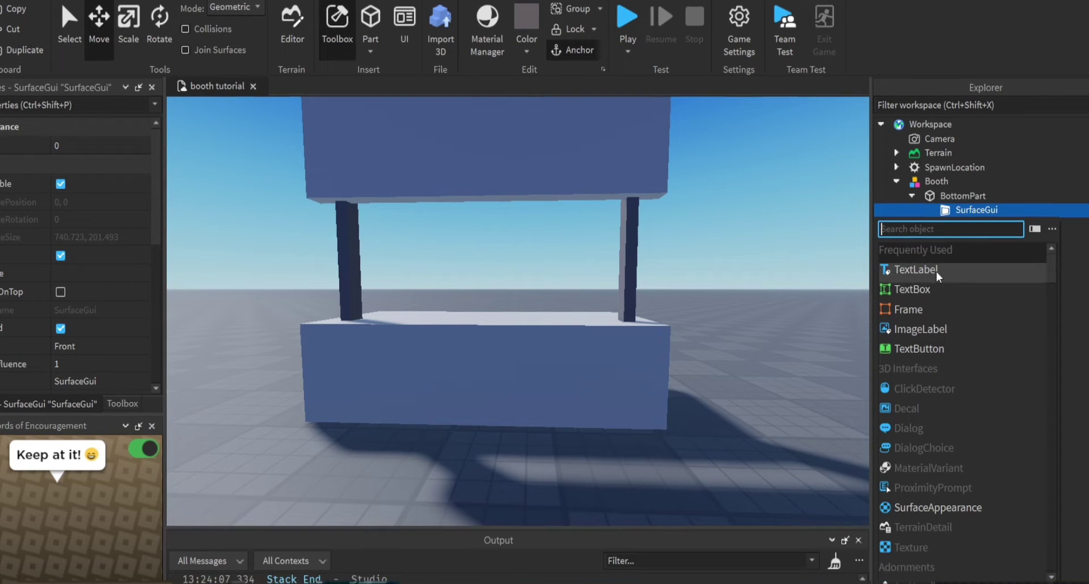
{"action": "left_click", "coordinate": [916, 270]}
{"action": "left_click", "coordinate": [978, 224]}
{"action": "left_click", "coordinate": [966, 208]}
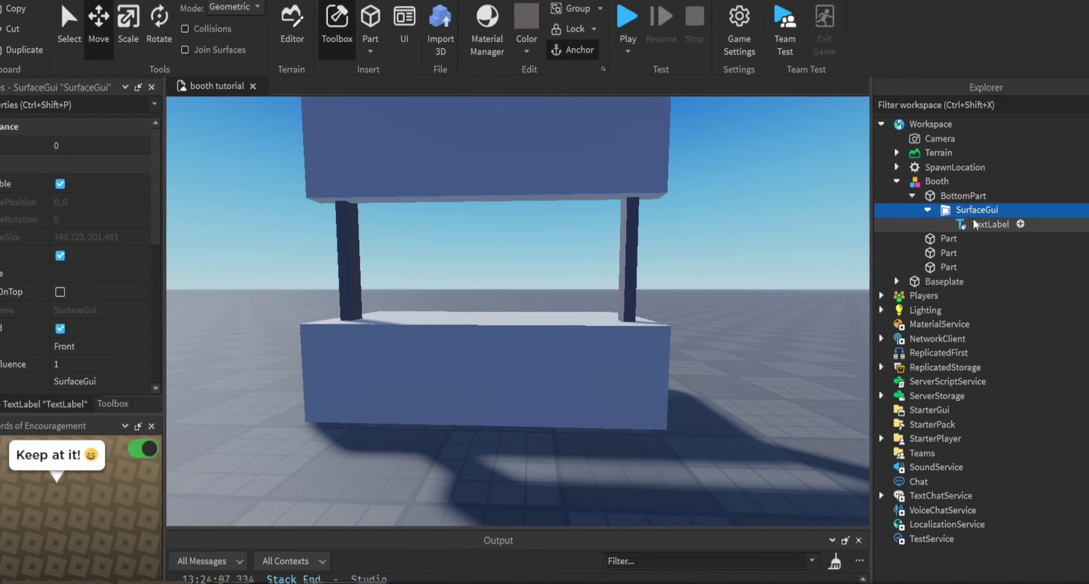
Step: Set the SurfaceGui's face to Back so the label is shown on the front of the counter
{"action": "left_click", "coordinate": [973, 221]}
{"action": "left_click", "coordinate": [972, 213]}
{"action": "scroll", "coordinate": [60, 252], "scroll_direction": "down", "scroll_amount": 2}
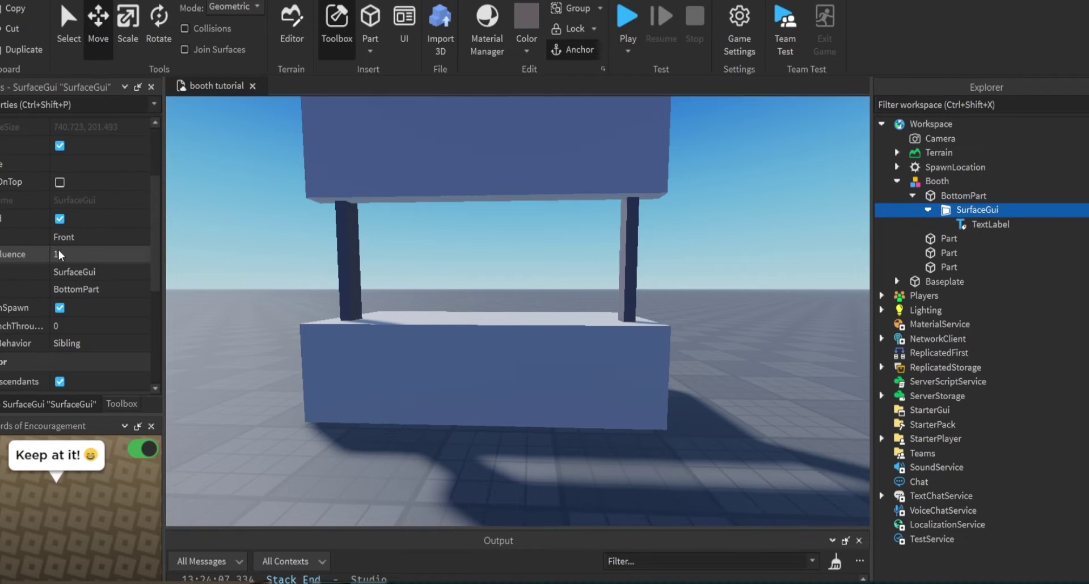
{"action": "right_click_drag", "start_coordinate": [387, 259], "coordinate": [387, 259]}
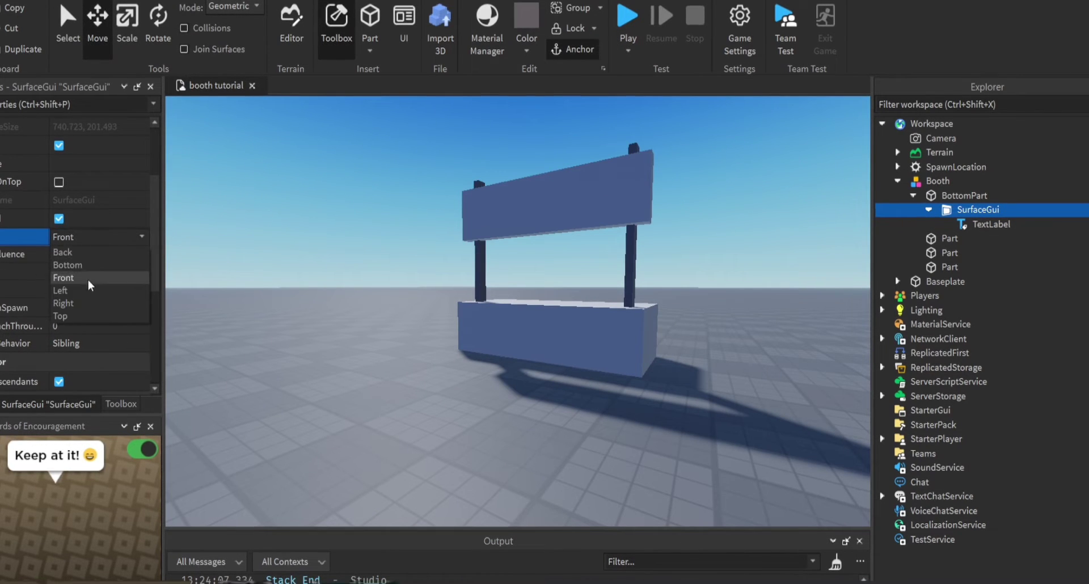
{"action": "left_click", "coordinate": [65, 252]}
{"action": "key", "text": "f"}
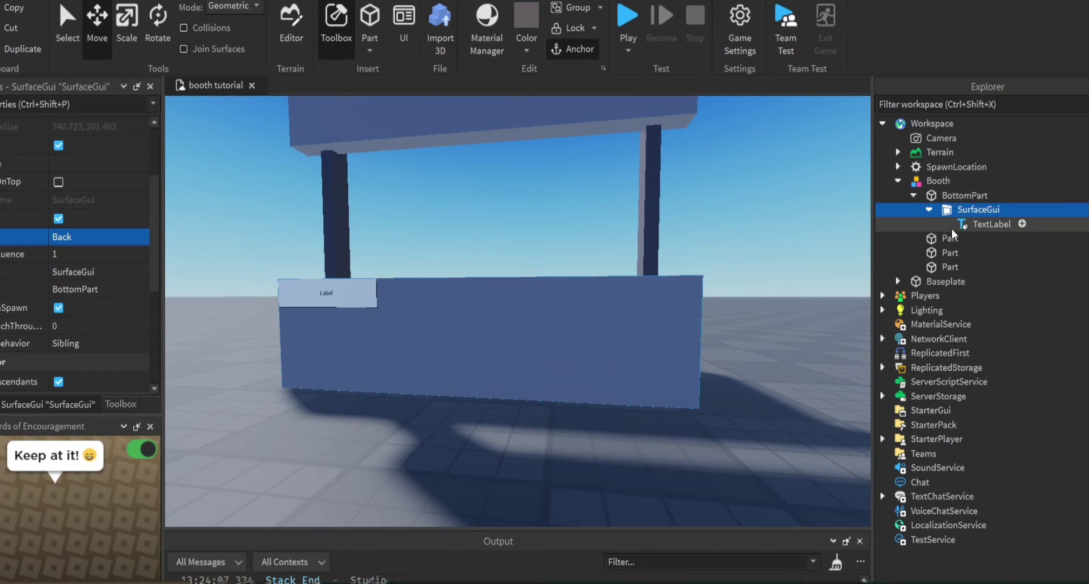
Step: Rename the TextLabel under the SurfaceGui as playerName
{"action": "left_click", "coordinate": [991, 224]}
{"action": "key", "text": "F2"}
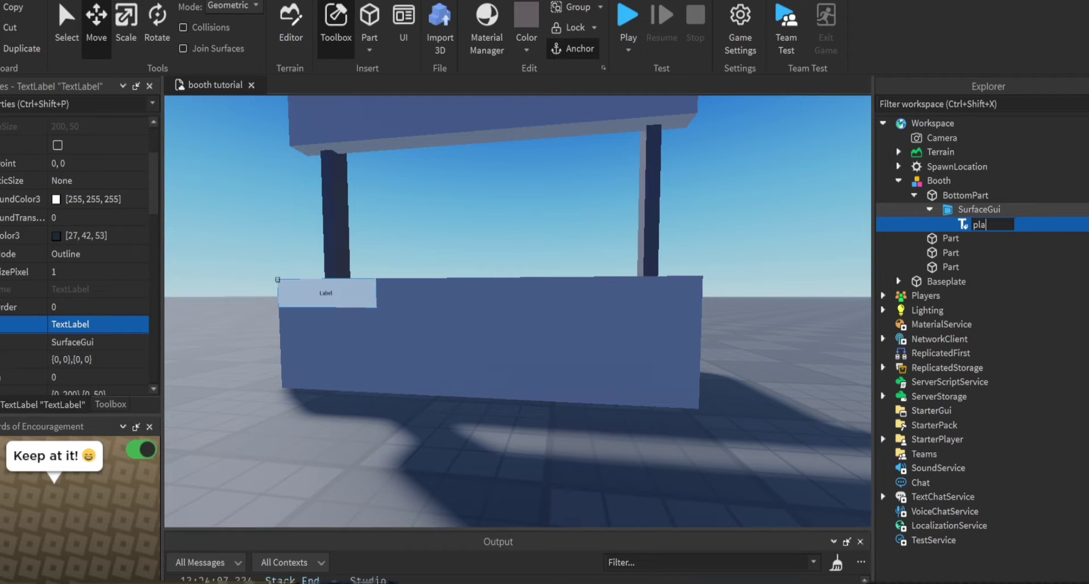
{"action": "type", "text": "playerName"}
{"action": "key", "text": "Return"}
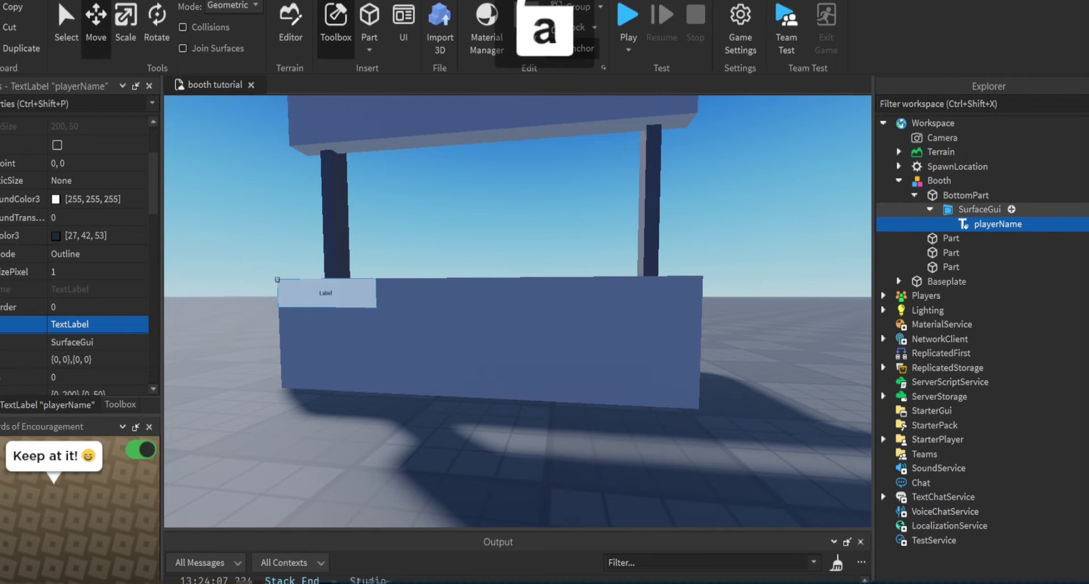
Step: Set the playerName label's size to {1, 0},{1, 0} so it fills the counter face
{"action": "scroll", "coordinate": [56, 266], "scroll_direction": "down", "scroll_amount": 10}
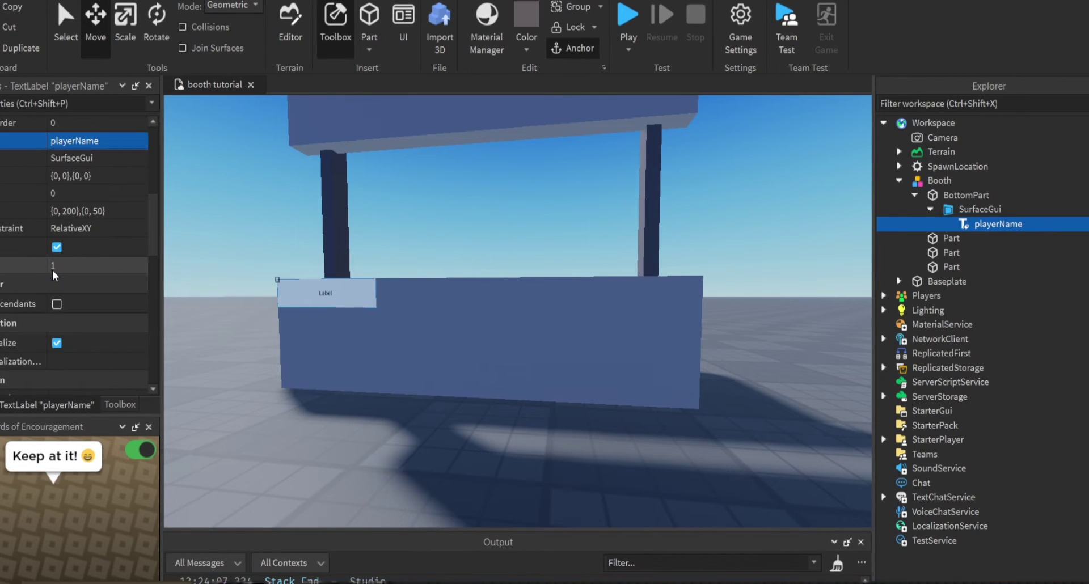
{"action": "scroll", "coordinate": [99, 223], "scroll_direction": "up", "scroll_amount": 3}
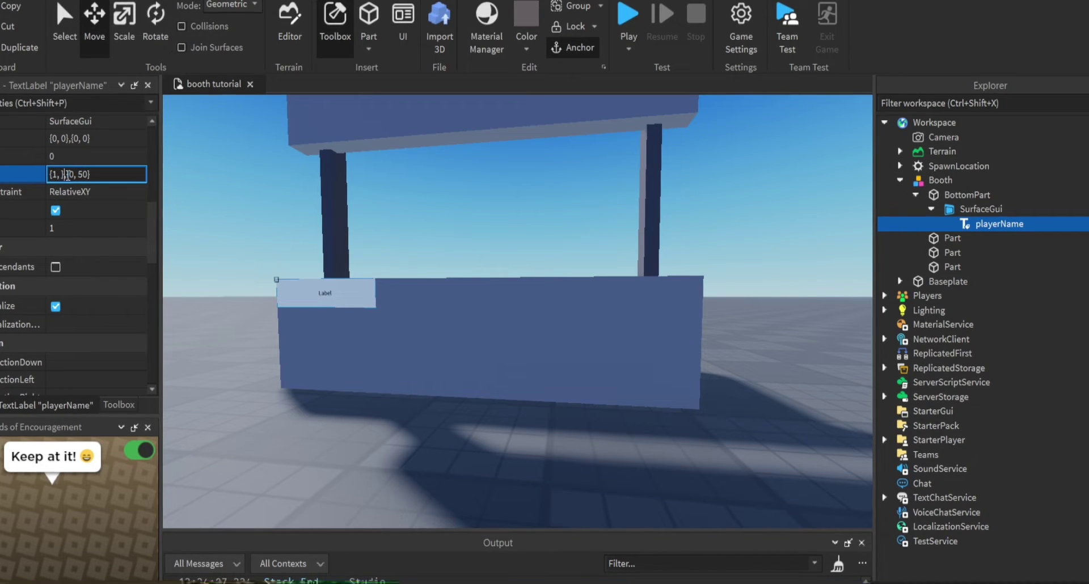
{"action": "key", "text": "BackSpace"}
{"action": "key", "text": "Return"}
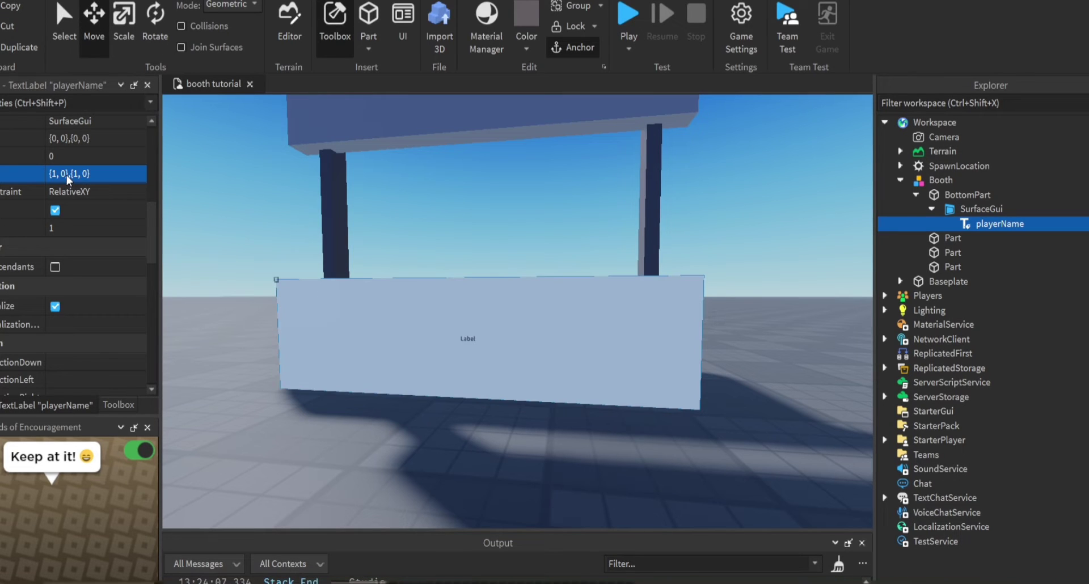
Step: Set the playerName label's background transparency to 1
{"action": "scroll", "coordinate": [79, 267], "scroll_direction": "down", "scroll_amount": 5}
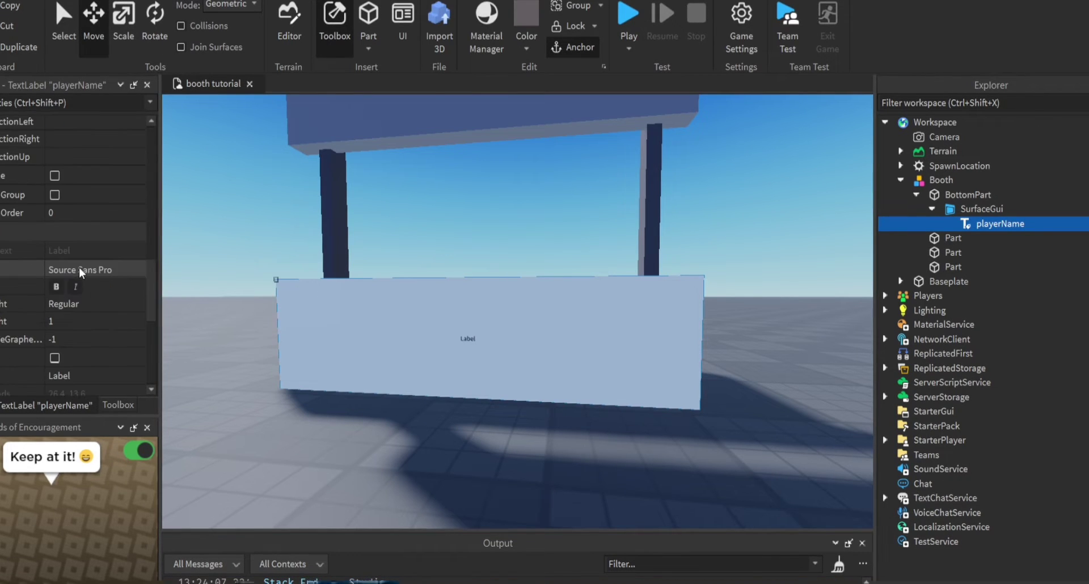
{"action": "left_click_drag", "start_coordinate": [148, 277], "coordinate": [147, 151]}
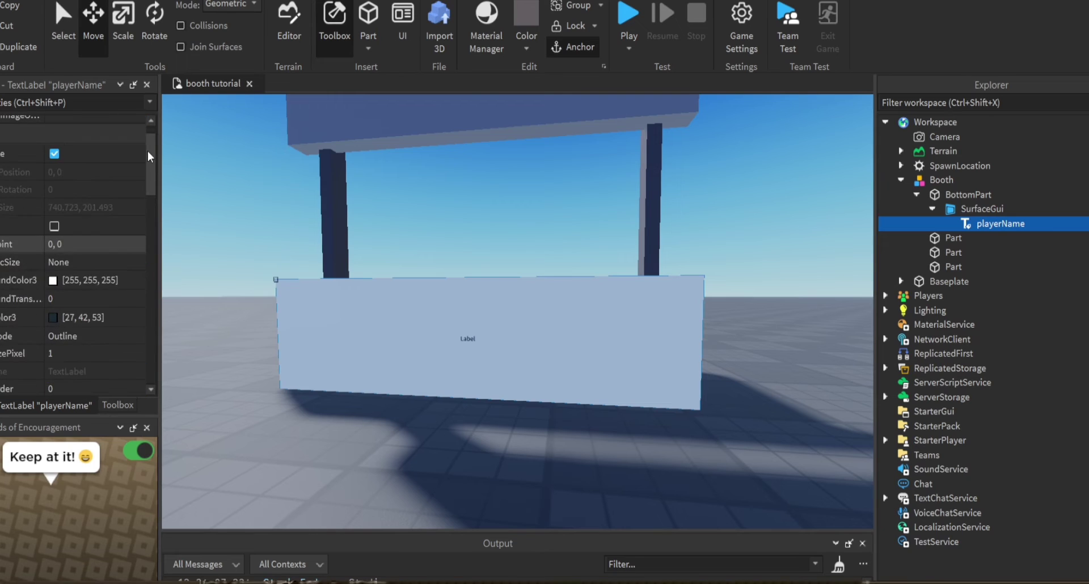
{"action": "left_click", "coordinate": [56, 295]}
{"action": "type", "text": "1"}
{"action": "key", "text": "Return"}
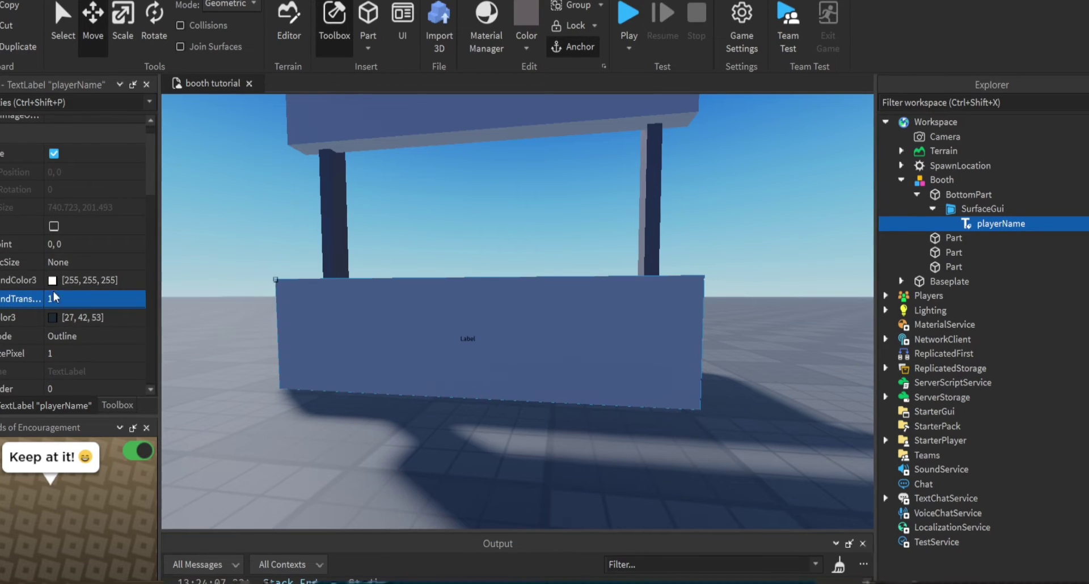
Step: Change the playerName label's text colour to white (255, 255, 255)
{"action": "scroll", "coordinate": [41, 293], "scroll_direction": "down", "scroll_amount": 4}
{"action": "scroll", "coordinate": [42, 283], "scroll_direction": "down", "scroll_amount": 5}
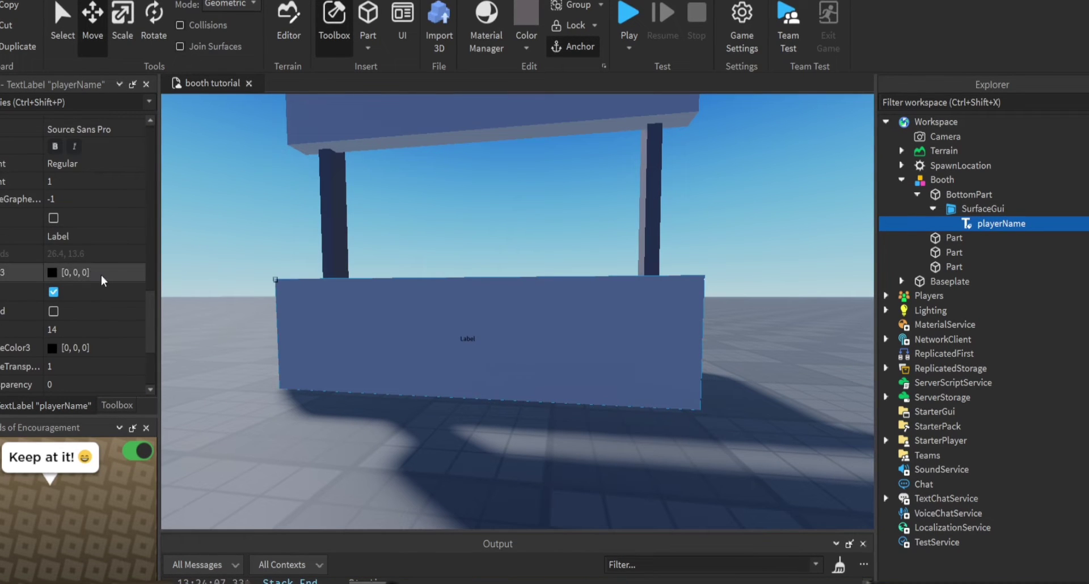
{"action": "left_click", "coordinate": [68, 273]}
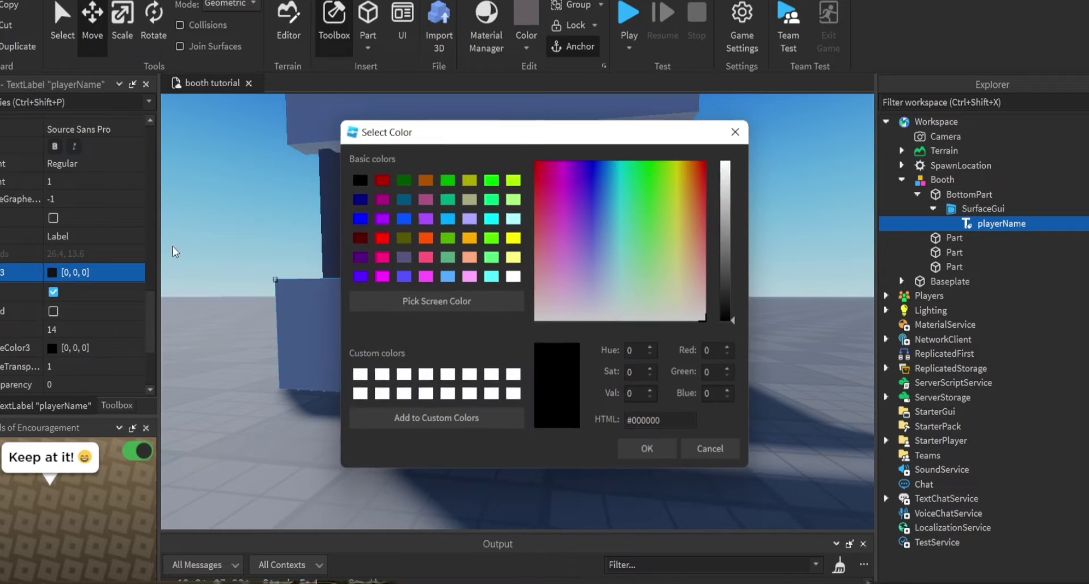
{"action": "left_click", "coordinate": [726, 165]}
Step: Set the playerName label's font to bold Gotham SSm and turn on scaled text
{"action": "scroll", "coordinate": [23, 300], "scroll_direction": "up", "scroll_amount": 3}
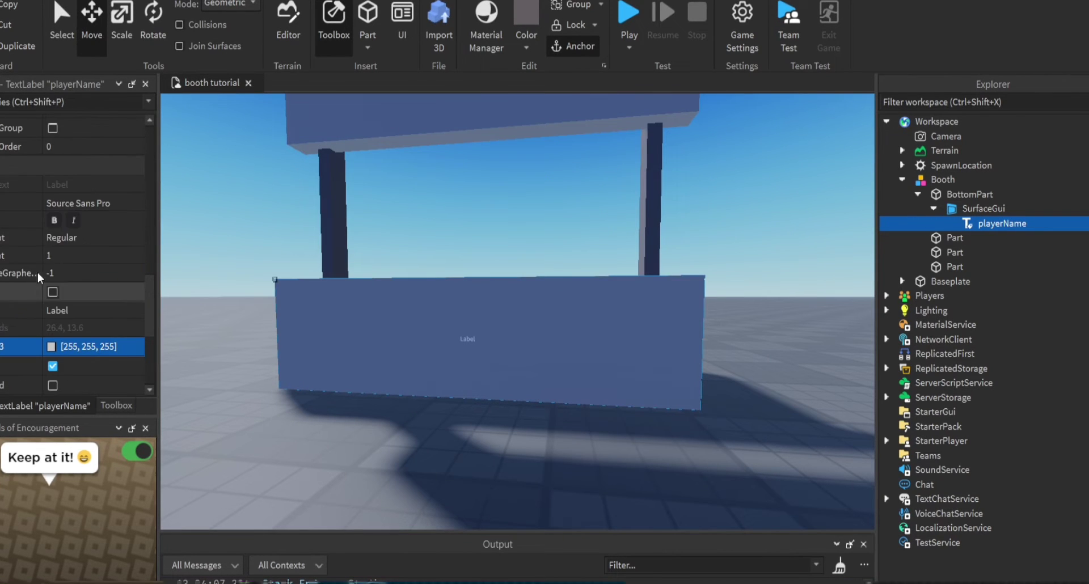
{"action": "left_click", "coordinate": [91, 203]}
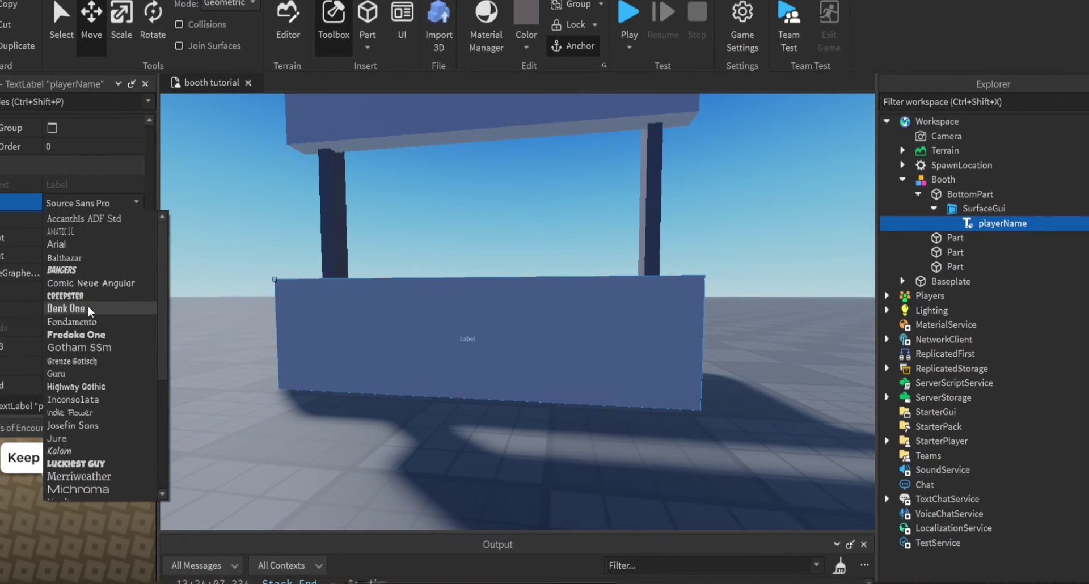
{"action": "left_click", "coordinate": [95, 344]}
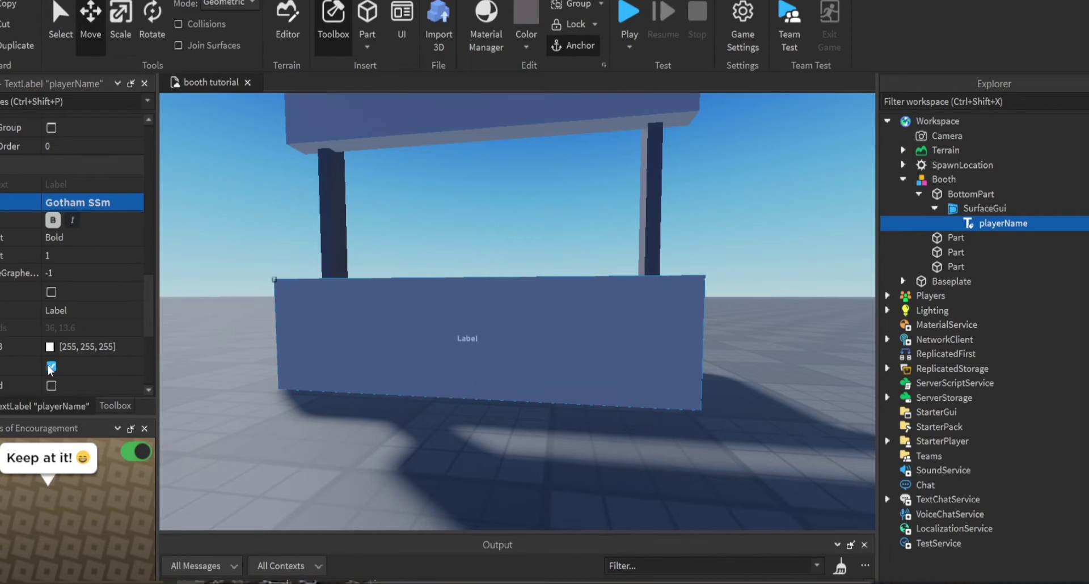
{"action": "left_click", "coordinate": [55, 385]}
Step: Change the playerName label's text to "Unclaimed Booth"
{"action": "left_click", "coordinate": [67, 310]}
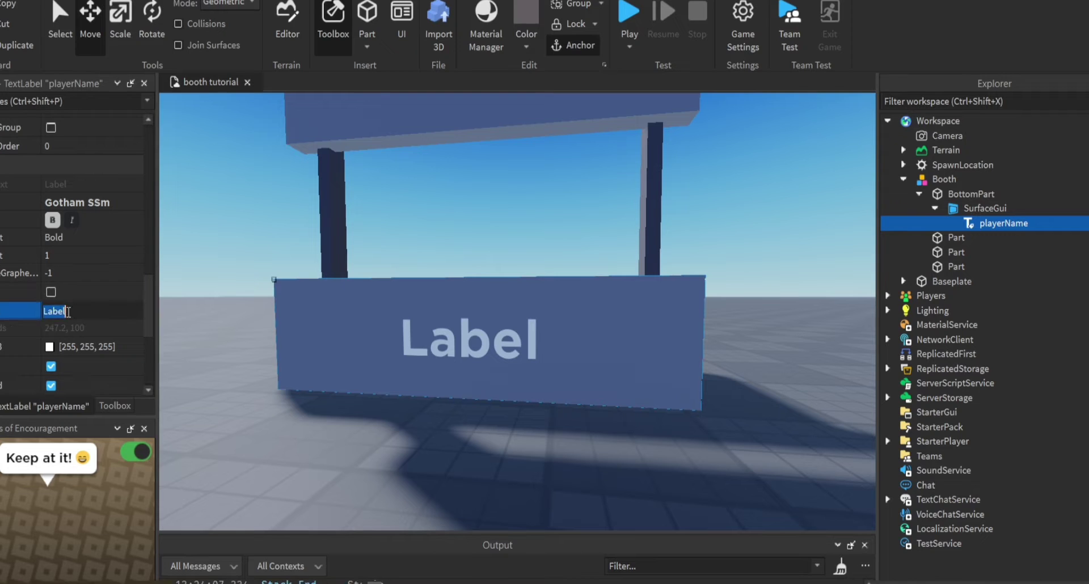
{"action": "type", "text": "Unclaimed Booth"}
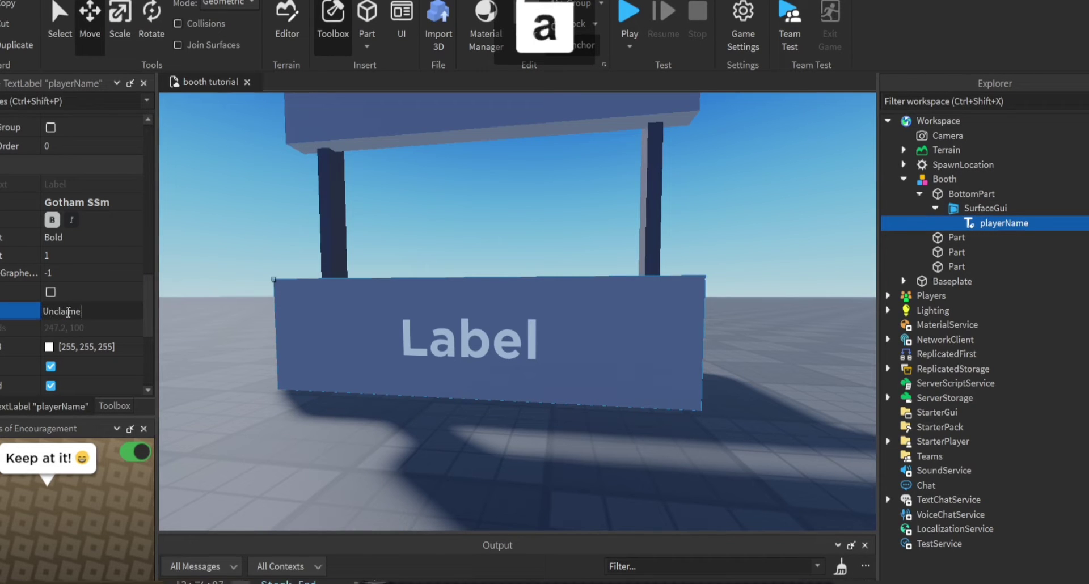
{"action": "key", "text": "Return"}
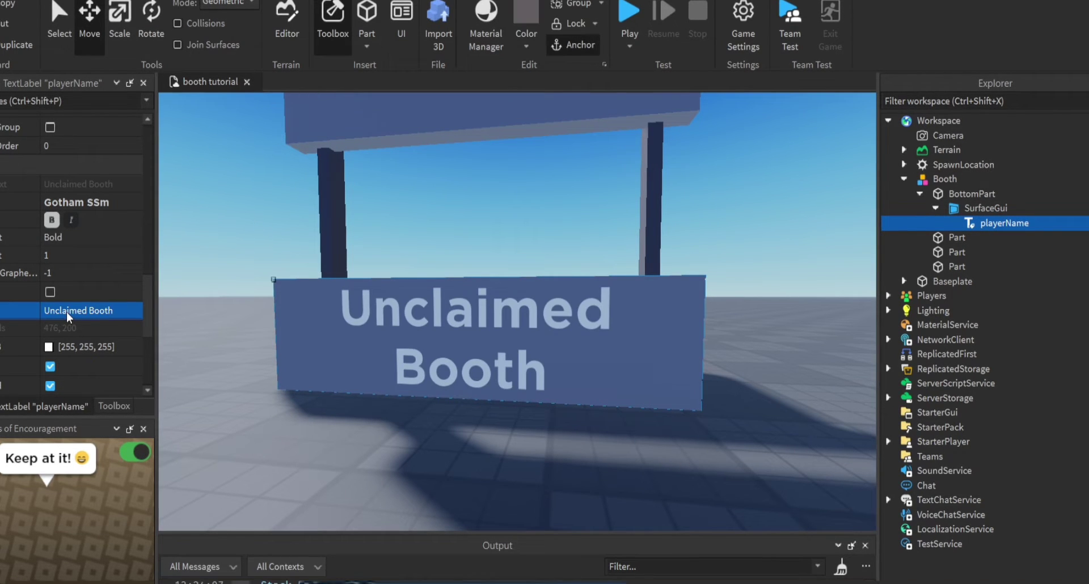
Step: Examine the counter text and the blank sign board on the booth's front from several distances and positions
{"action": "scroll", "coordinate": [454, 206], "scroll_direction": "down", "scroll_amount": 5}
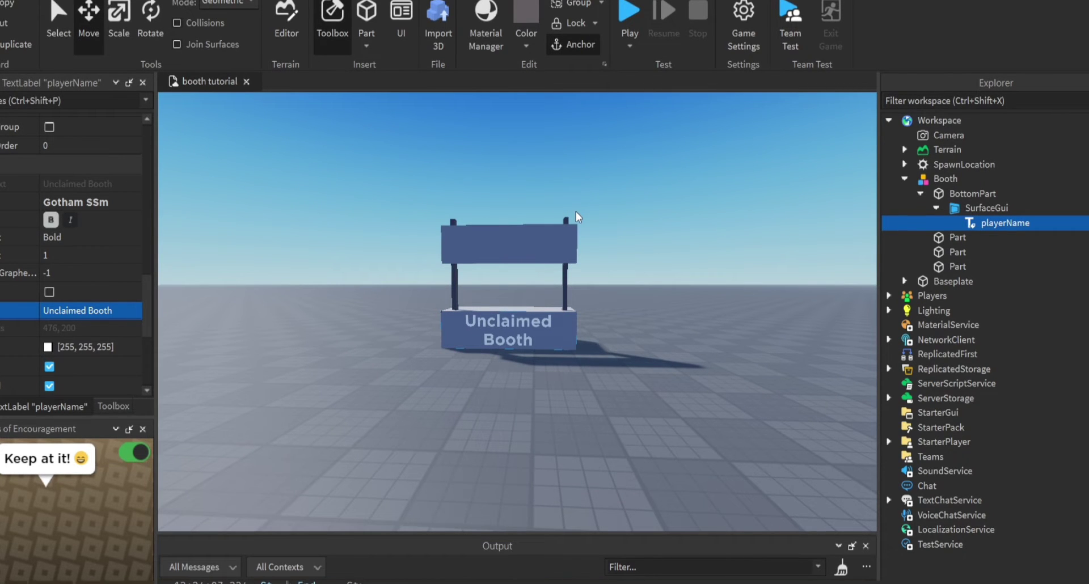
{"action": "key", "text": "f"}
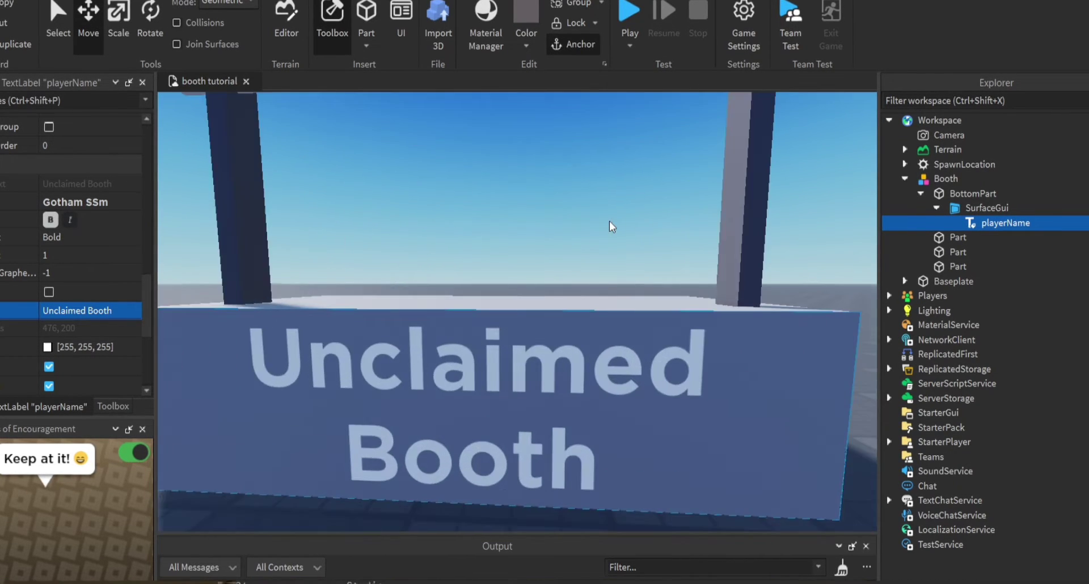
{"action": "left_click", "coordinate": [980, 208]}
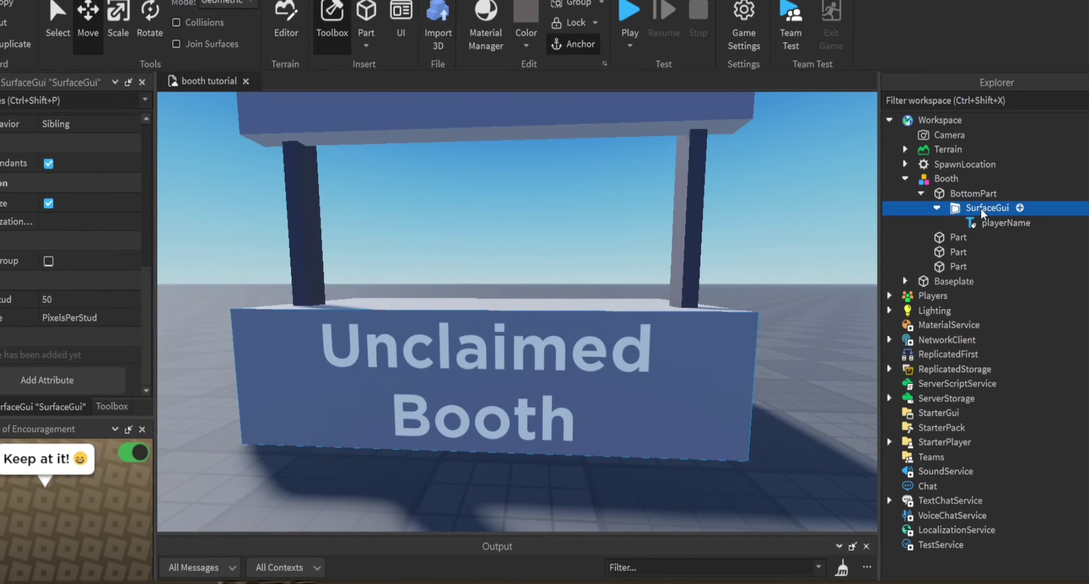
{"action": "scroll", "coordinate": [872, 244], "scroll_direction": "down", "scroll_amount": 3}
{"action": "scroll", "coordinate": [855, 247], "scroll_direction": "up", "scroll_amount": 2}
{"action": "right_click_drag", "start_coordinate": [808, 259], "coordinate": [808, 260]}
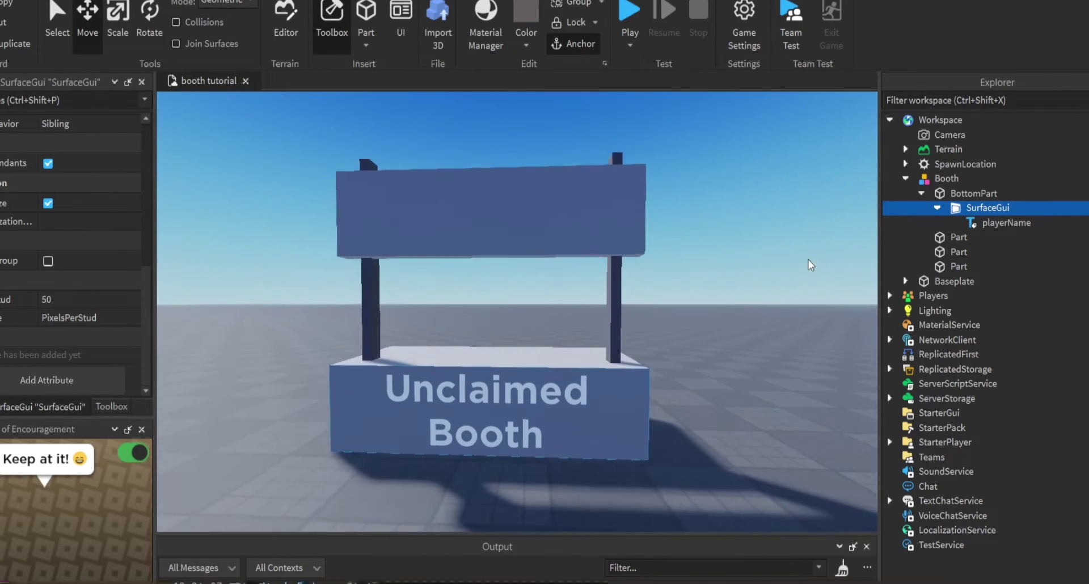
{"action": "scroll", "coordinate": [440, 227], "scroll_direction": "up", "scroll_amount": 2}
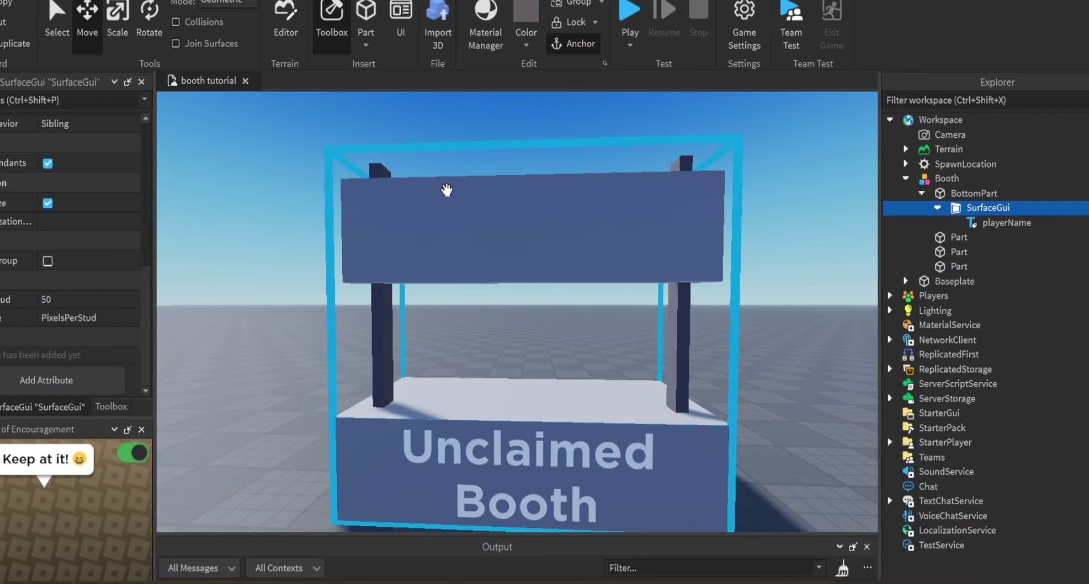
{"action": "key", "text": "s"}
{"action": "key", "text": "w"}
{"action": "key", "text": "a"}
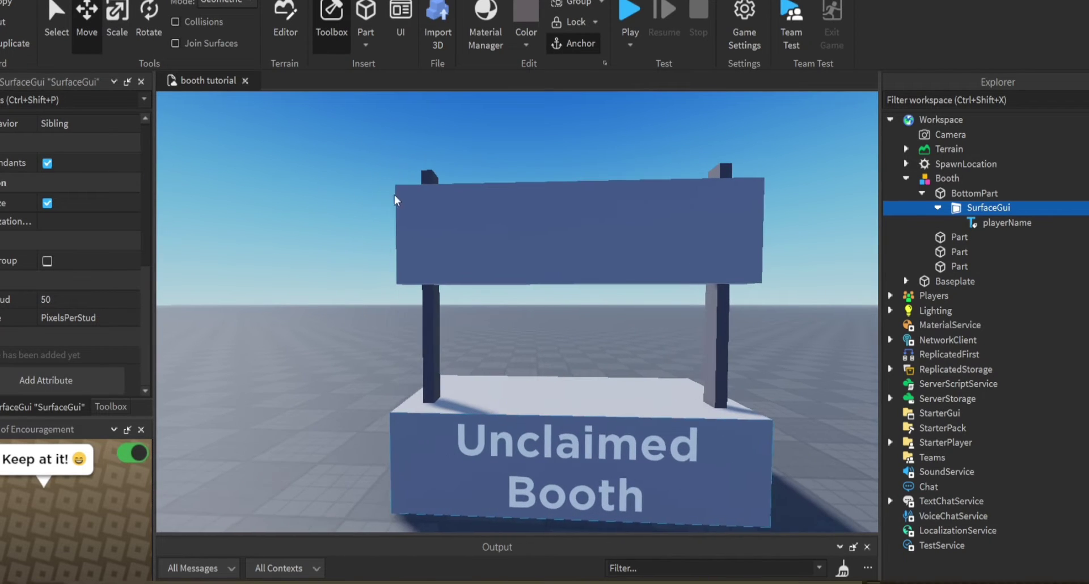
{"action": "key", "text": "d"}
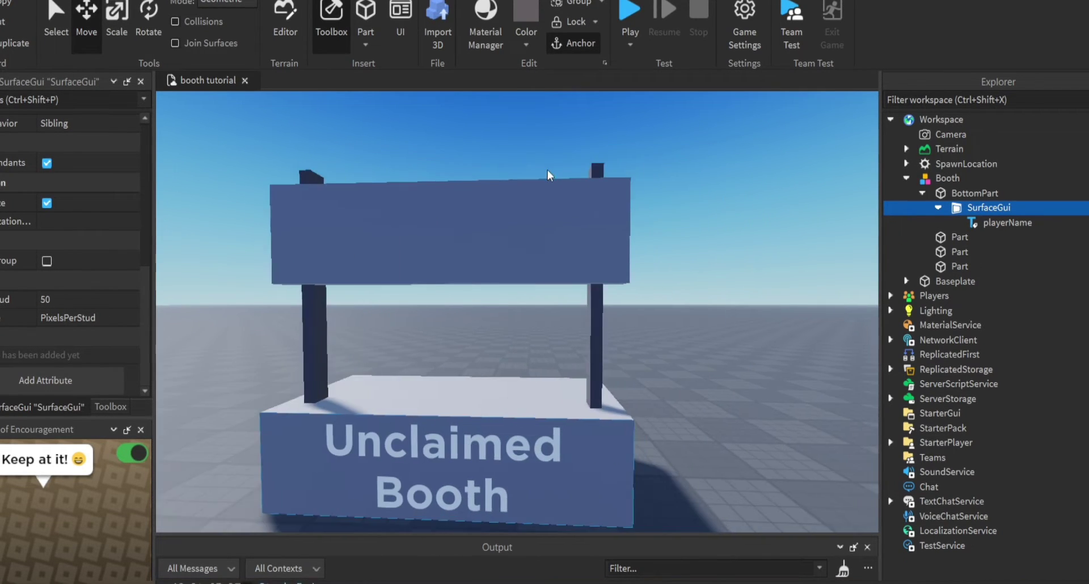
{"action": "key", "text": "w"}
{"action": "key", "text": "a"}
{"action": "key", "text": "a"}
{"action": "key", "text": "s"}
{"action": "key", "text": "d"}
{"action": "key", "text": "s"}
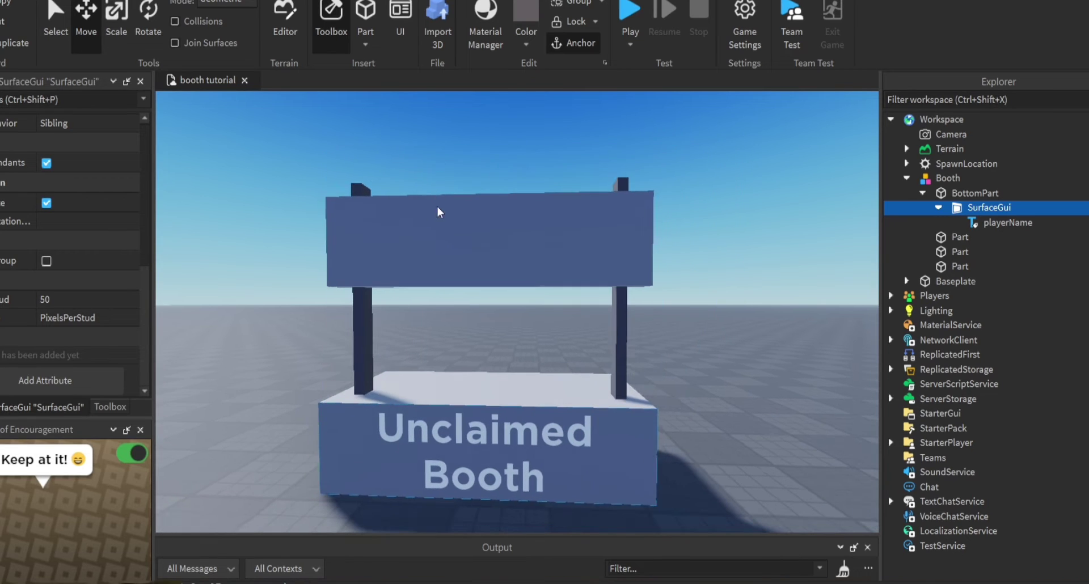